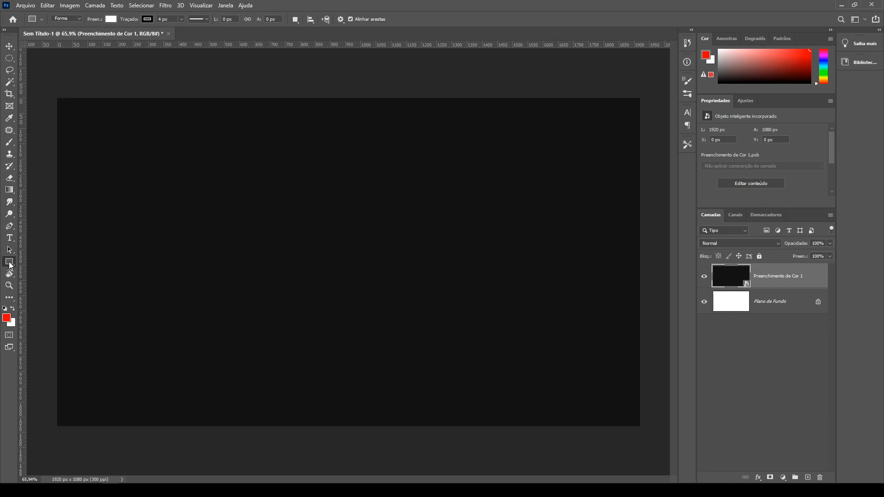
Step: Draw freehand trial rectangles on the dark canvas with the Rectangle tool, undoing each one
right_click(8, 263)
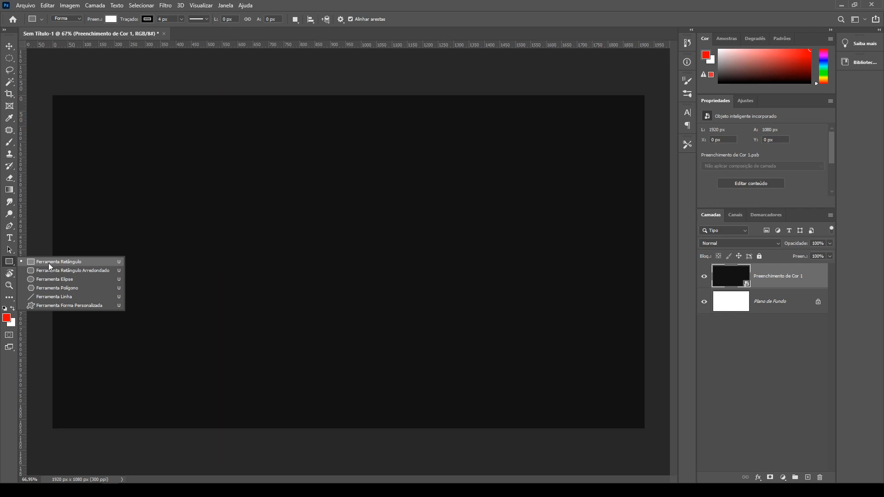
left_click(49, 263)
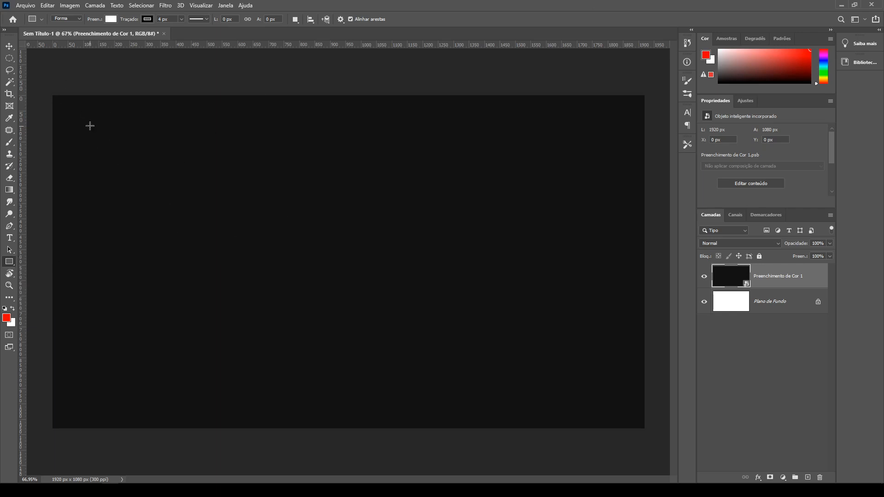
left_click_drag(85, 124, 512, 340)
key("ctrl+z")
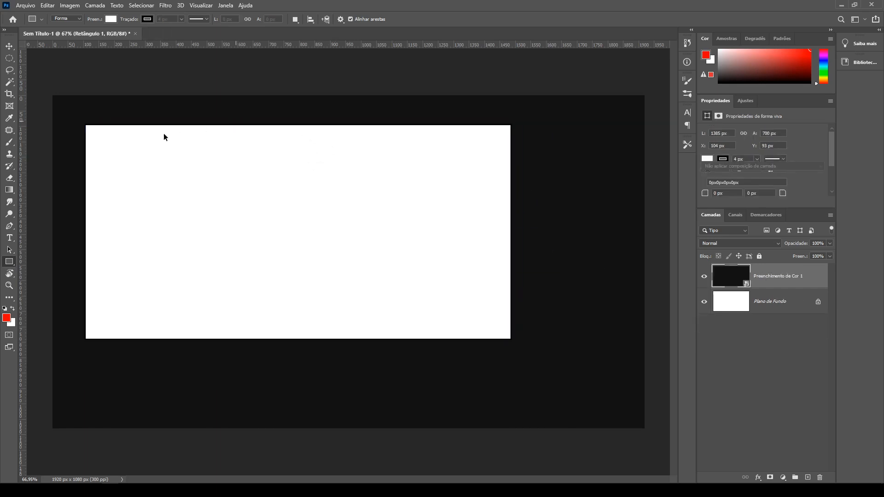
left_click_drag(82, 123, 332, 370)
key("ctrl+z")
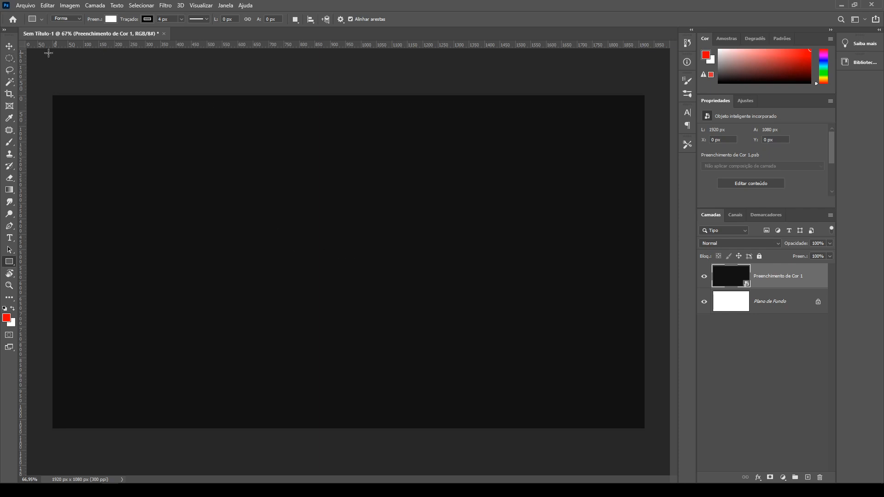
left_click_drag(316, 274, 432, 133)
key("ctrl+z")
Step: Create a 500 × 500 px white rectangle with exact dimensions and move it to the centre of the canvas
left_click(274, 237)
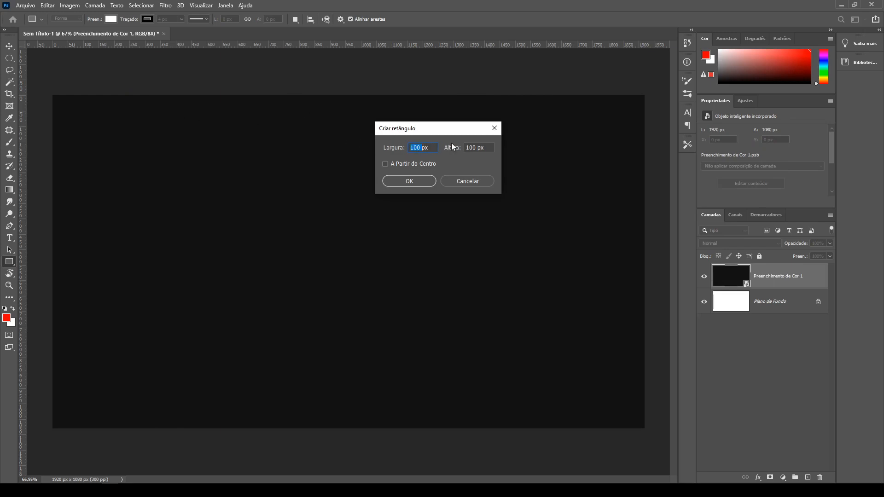
type("10")
key("BackSpace")
key("BackSpace")
type("500")
key("Tab")
type("500")
left_click_drag(467, 128, 378, 149)
left_click(319, 205)
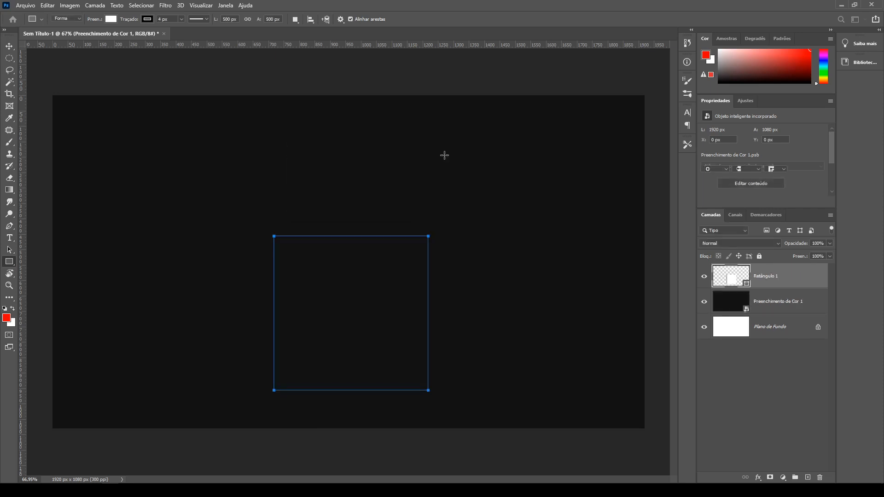
key("v")
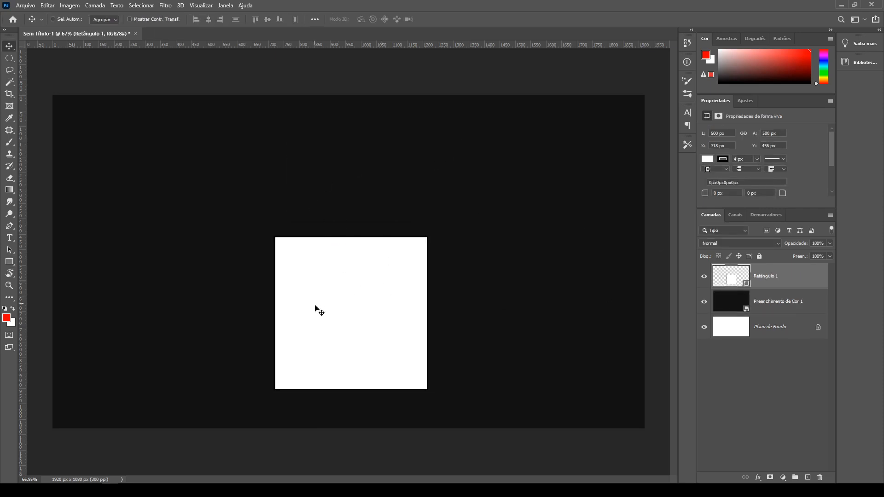
left_click_drag(356, 318, 352, 268)
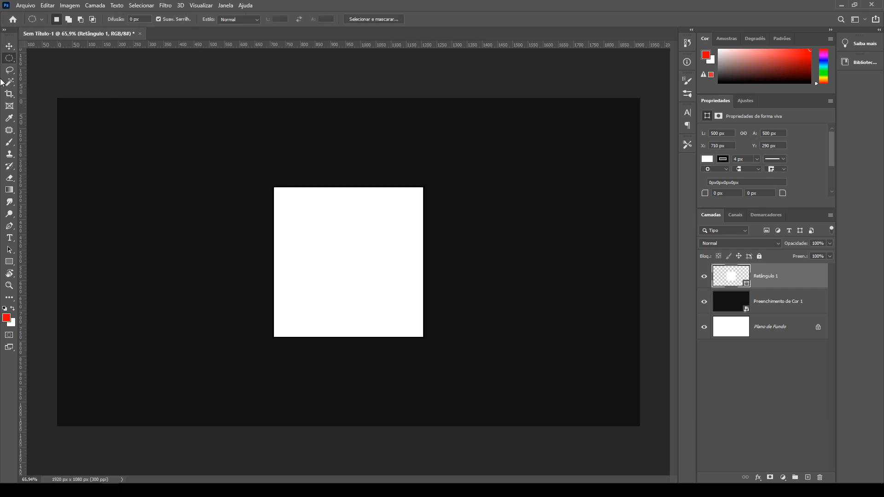
left_click(9, 83)
left_click(9, 119)
left_click(10, 143)
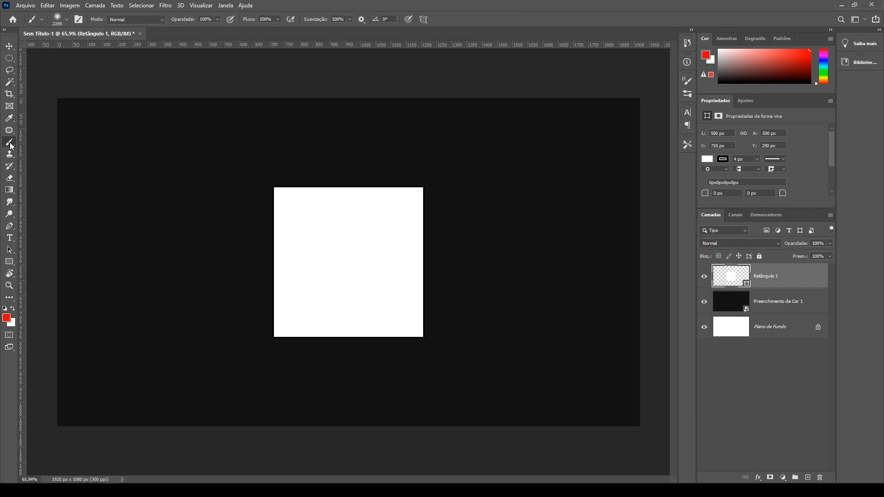
left_click(11, 166)
left_click(10, 131)
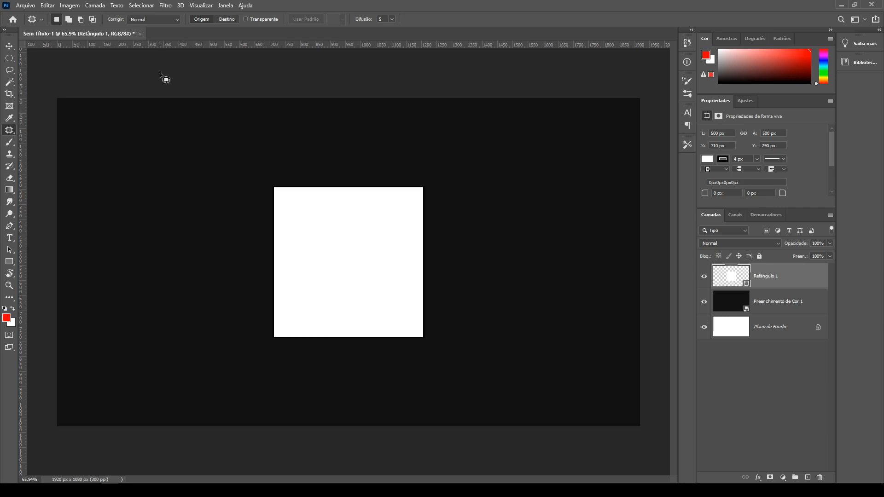
Step: Draw a trial square path of about 411 px beside the white square in path mode, discard it and return to shape mode
left_click(9, 261)
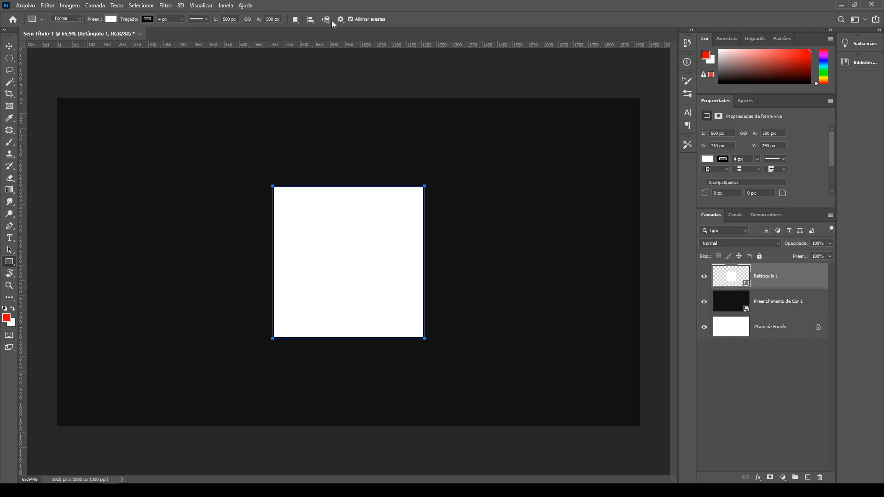
left_click(67, 19)
left_click(73, 18)
left_click(67, 34)
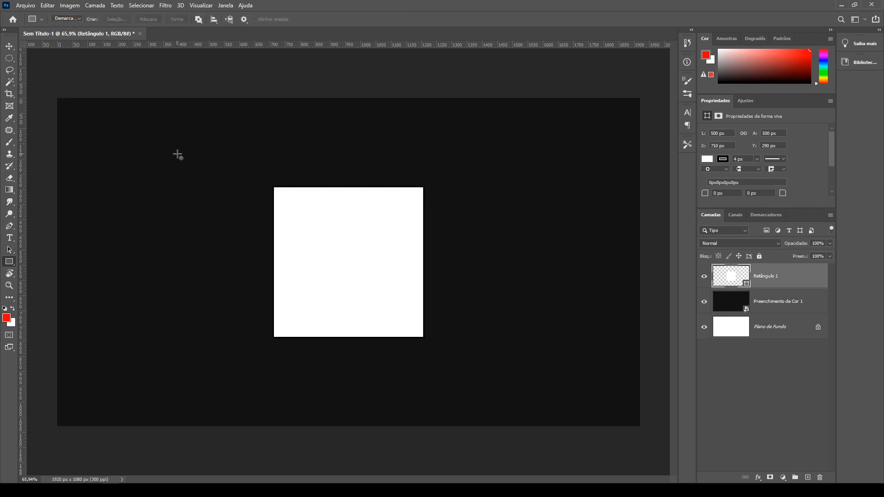
left_click_drag(98, 169, 222, 299)
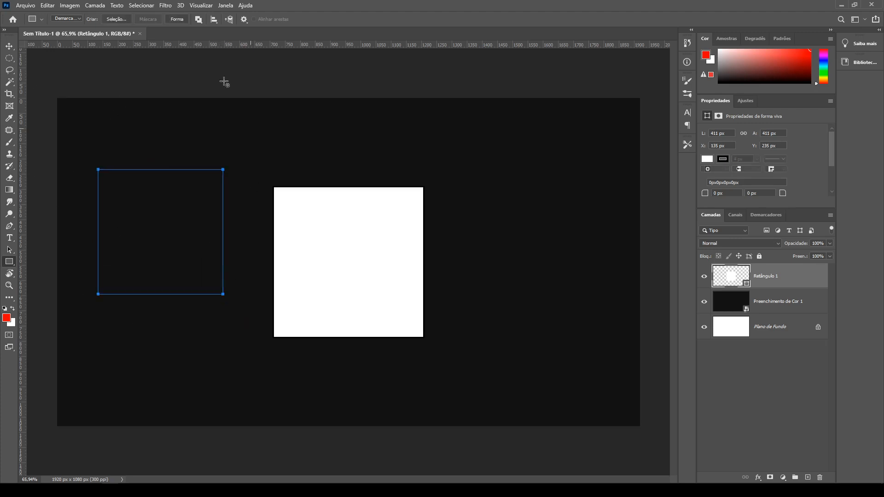
key("Escape")
left_click(79, 20)
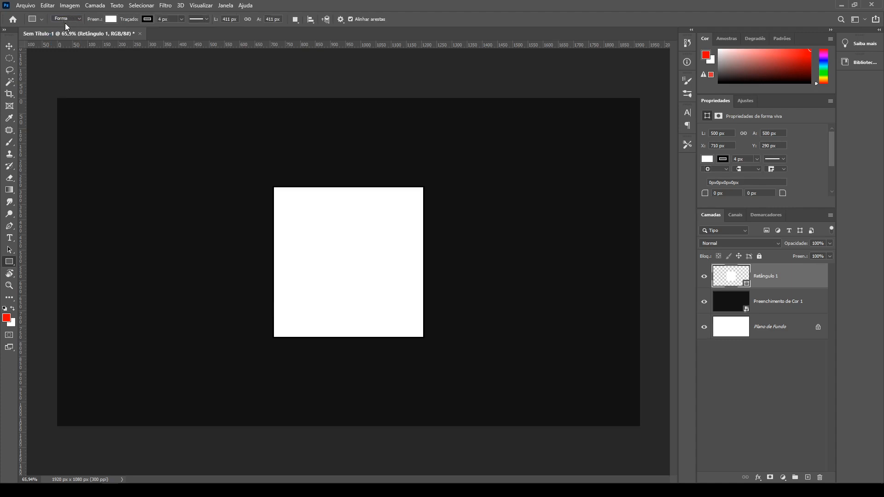
Step: Fill the square with the recent orange swatch and replace it with a custom bright green
left_click(111, 18)
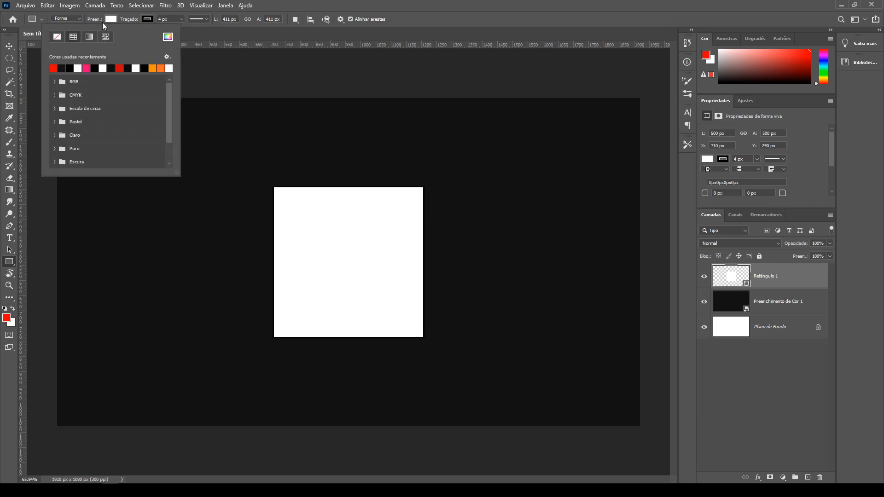
left_click(153, 68)
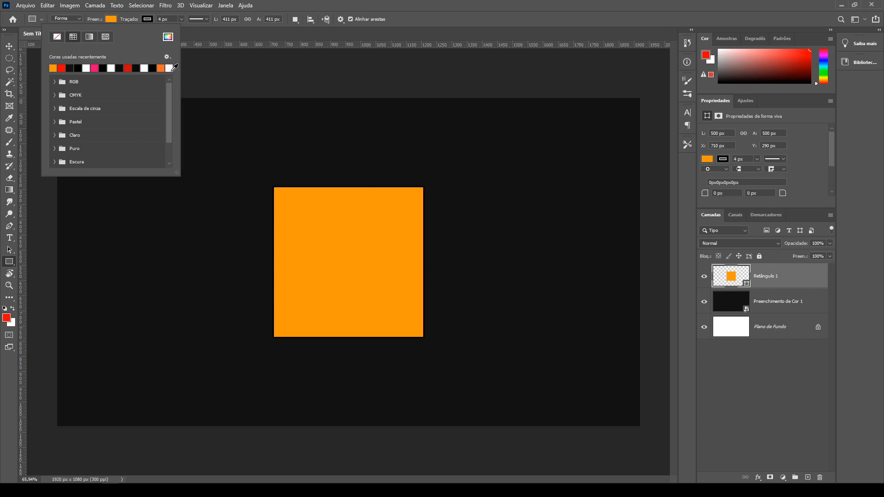
left_click(168, 37)
left_click_drag(591, 146, 590, 152)
type("3cfd00")
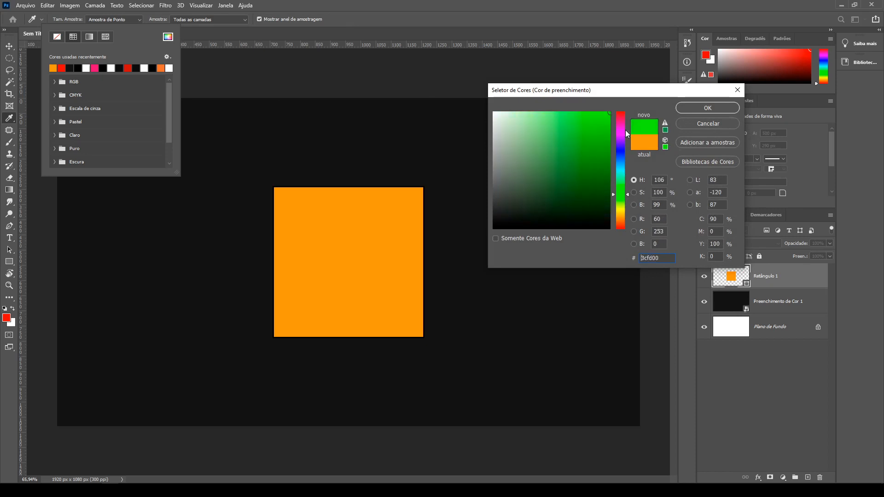
type("4ef41b")
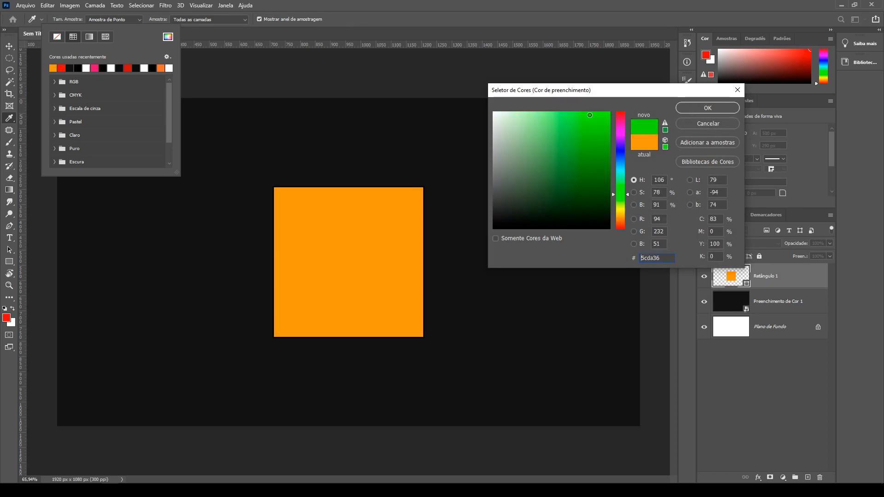
type("4af915")
left_click(708, 108)
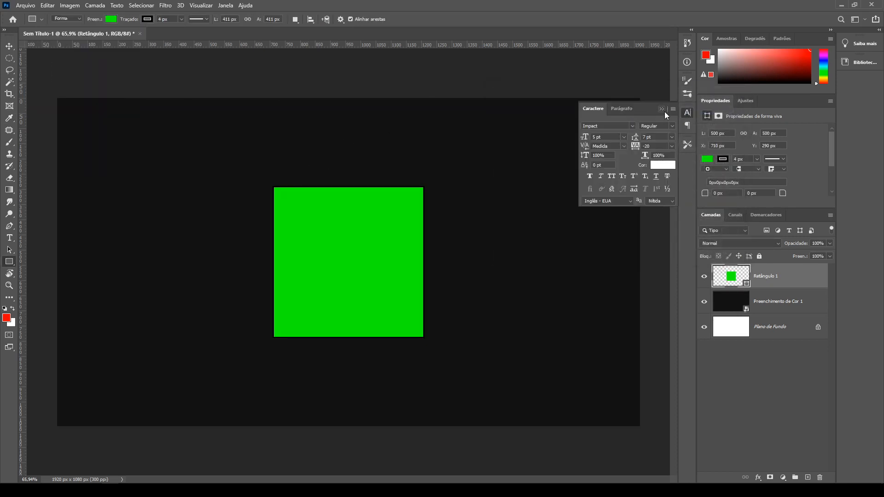
left_click(663, 109)
Step: Set the square's fill to none and hide the dark colour fill layer to inspect the black outline
left_click(111, 19)
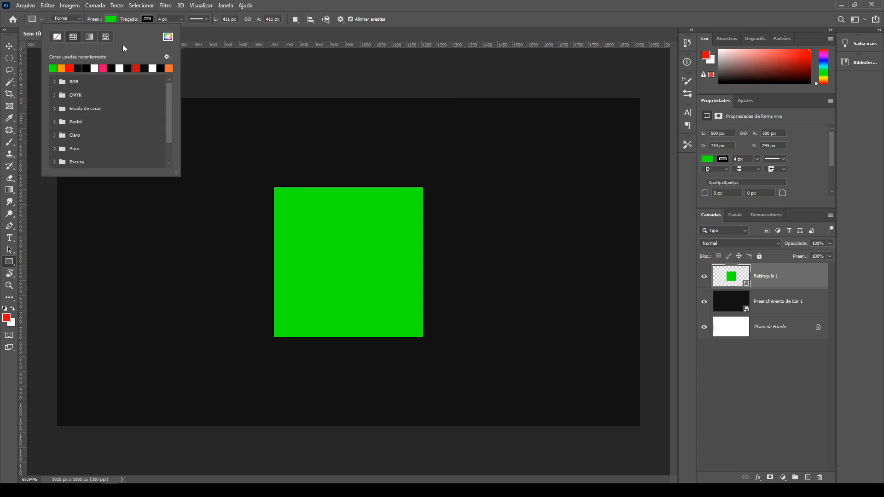
left_click(57, 37)
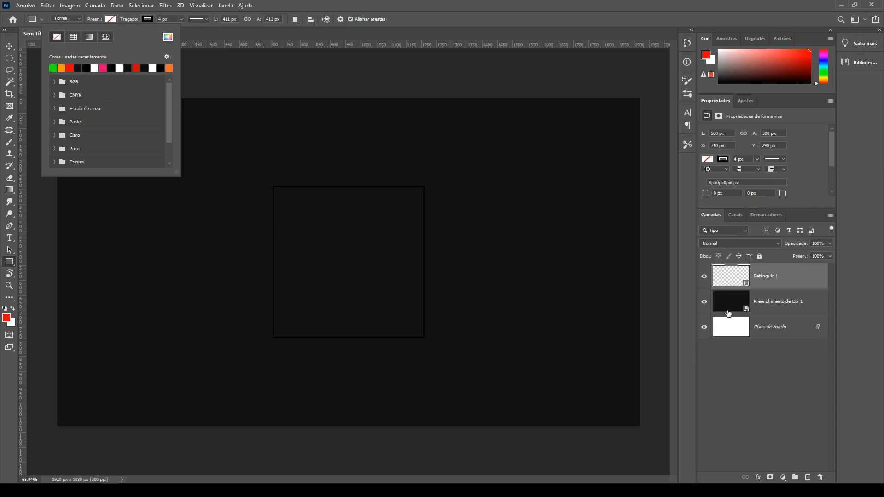
left_click(705, 302)
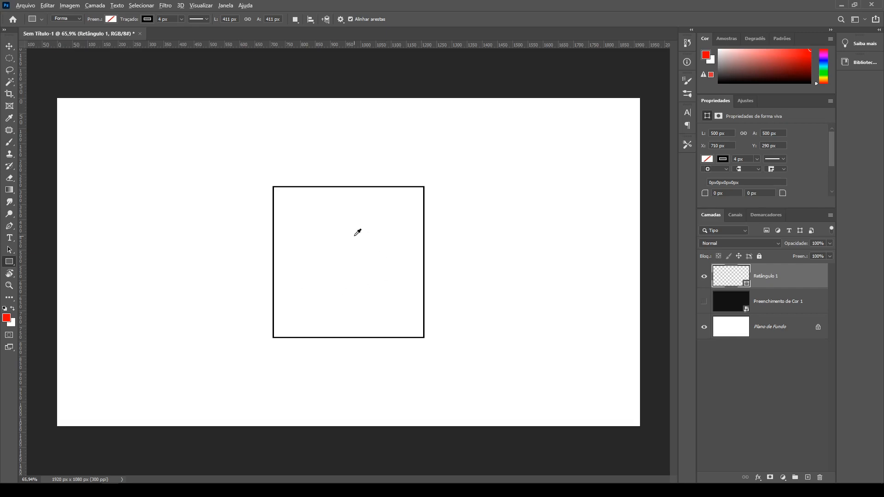
scroll(318, 213, "up", 3)
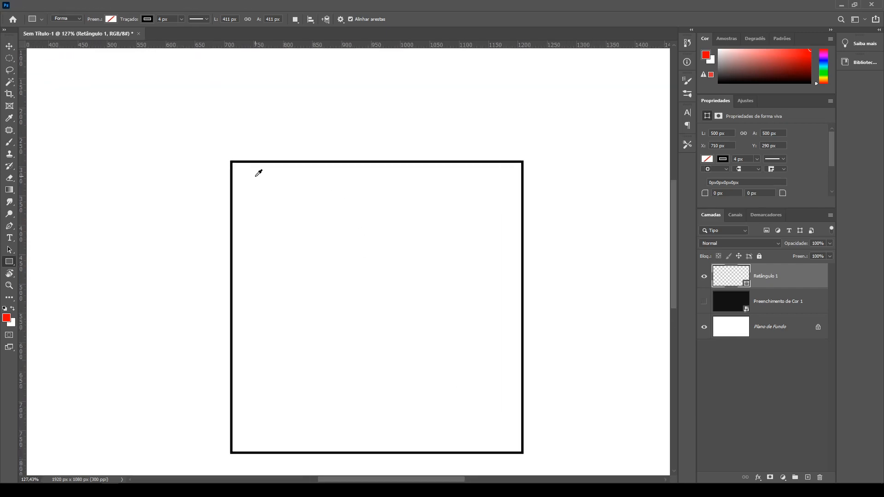
Step: Unlock the white background layer and hide it, leaving only the square's outline on transparency
left_click(817, 327)
left_click(704, 327)
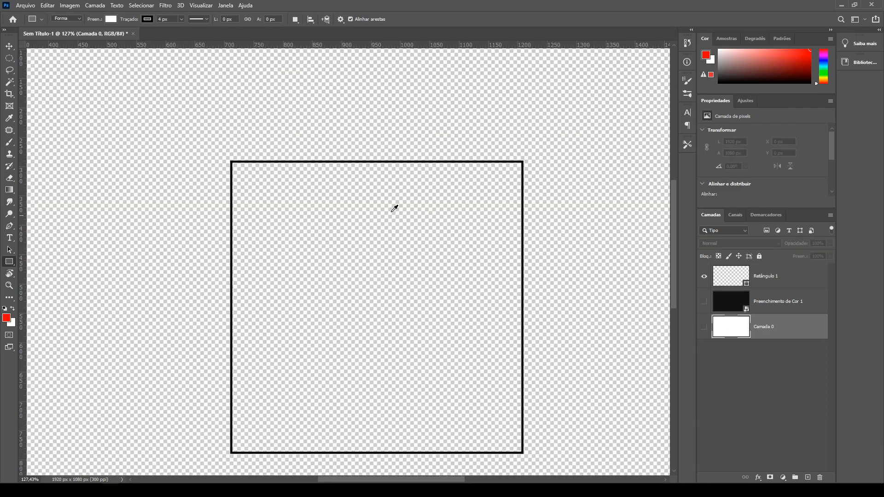
scroll(414, 230, "down", 3)
scroll(237, 313, "down", 1)
scroll(236, 313, "up", 1)
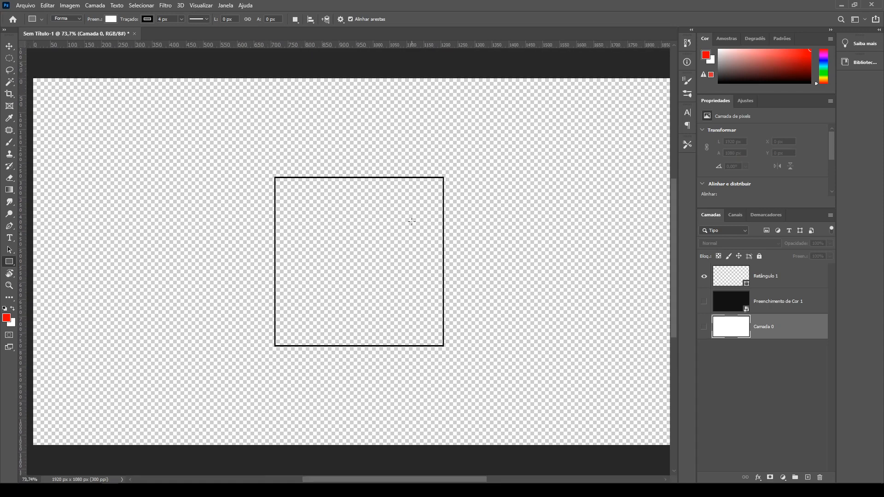
Step: Show the dark fill layer and the white bottom layer again, and fill the square with the dark red swatch
left_click(788, 279)
left_click_drag(709, 320, 705, 307)
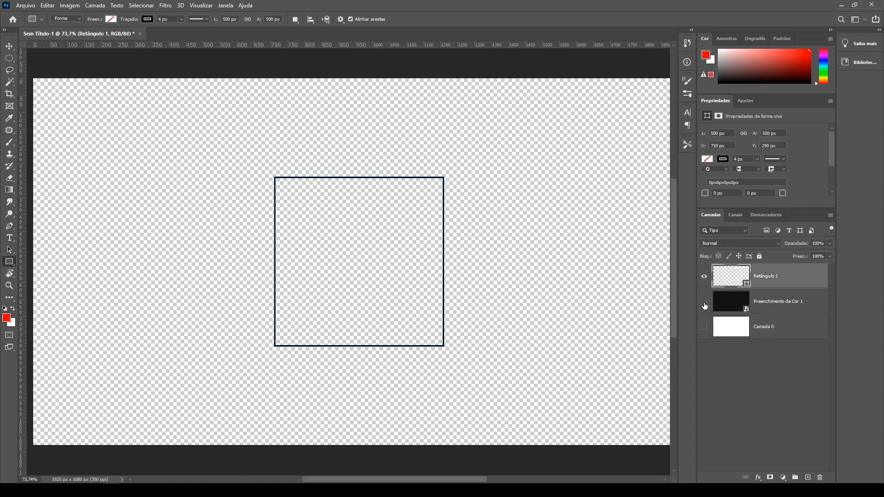
left_click(111, 19)
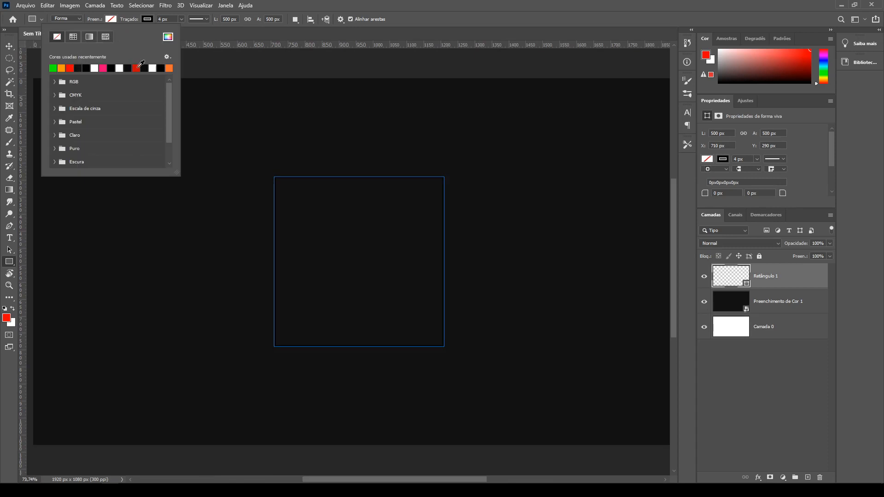
left_click(136, 68)
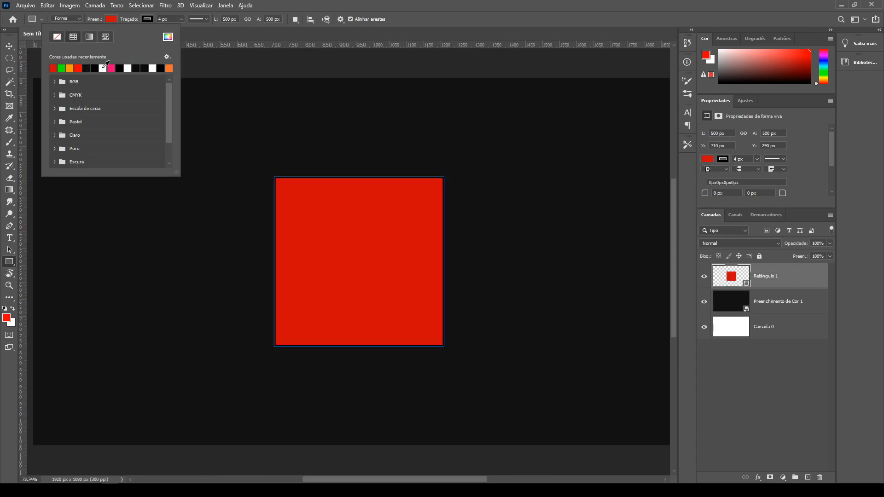
Step: Apply the blue-to-magenta gradient preset to the square and try the Radial, Ângulo and Refletida gradient styles
left_click(89, 37)
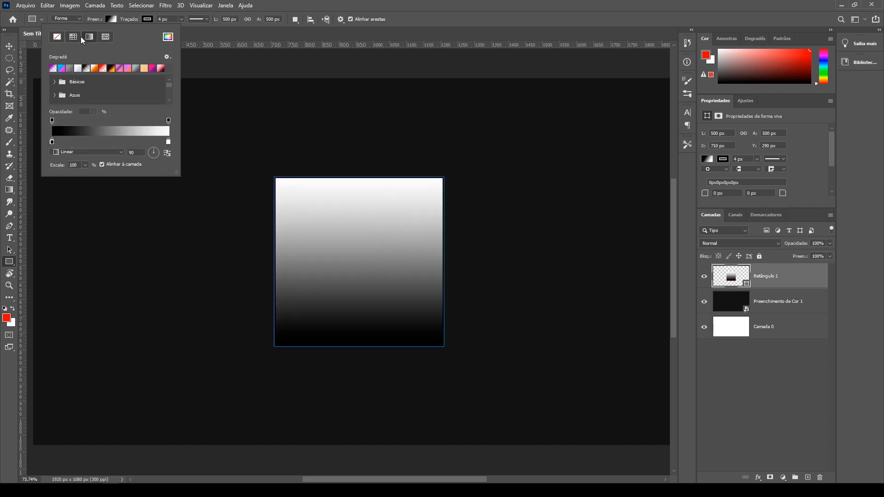
left_click(60, 69)
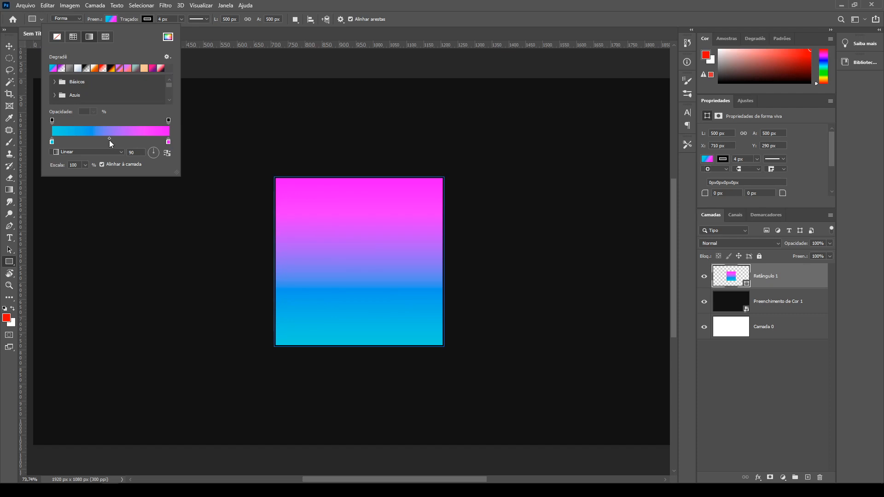
left_click(77, 152)
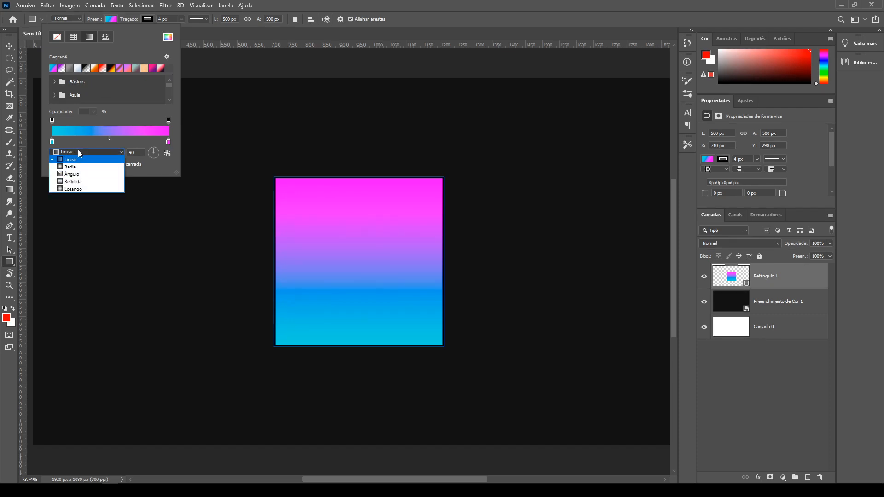
left_click(77, 150)
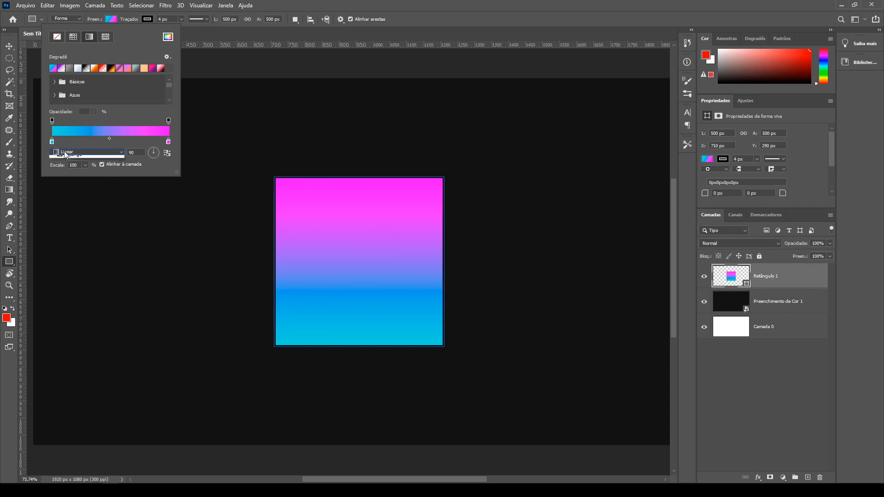
left_click(67, 153)
left_click(66, 167)
left_click(65, 154)
left_click(73, 174)
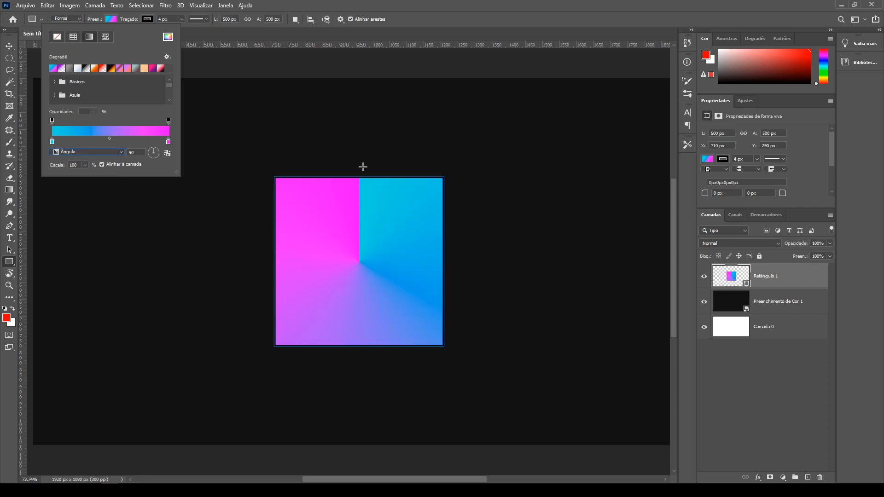
left_click(70, 153)
left_click(81, 183)
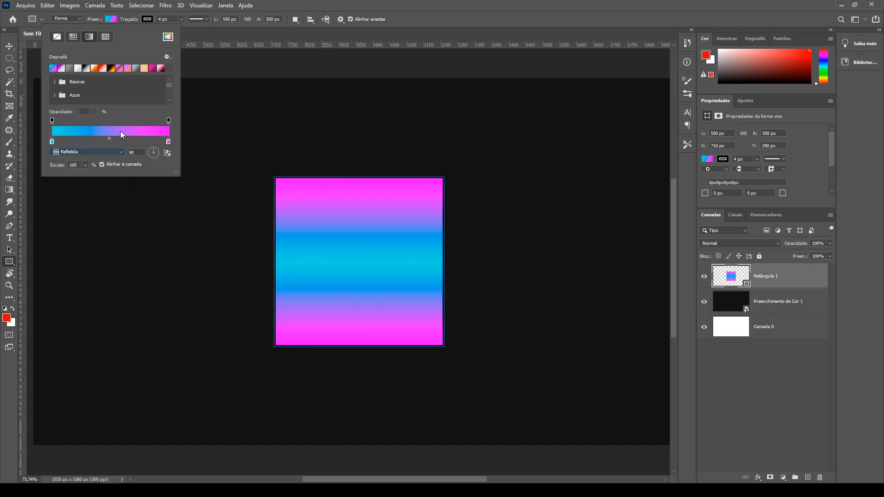
Step: Change the square's fill type to a pattern
left_click(105, 37)
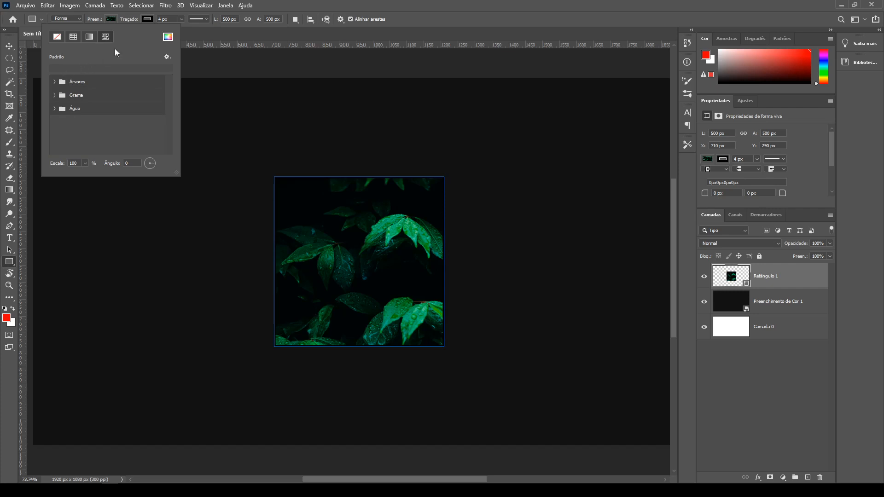
Step: Fill the square with the evergreen forest pattern from the Árvores group and scale the pattern to 89%
left_click(55, 81)
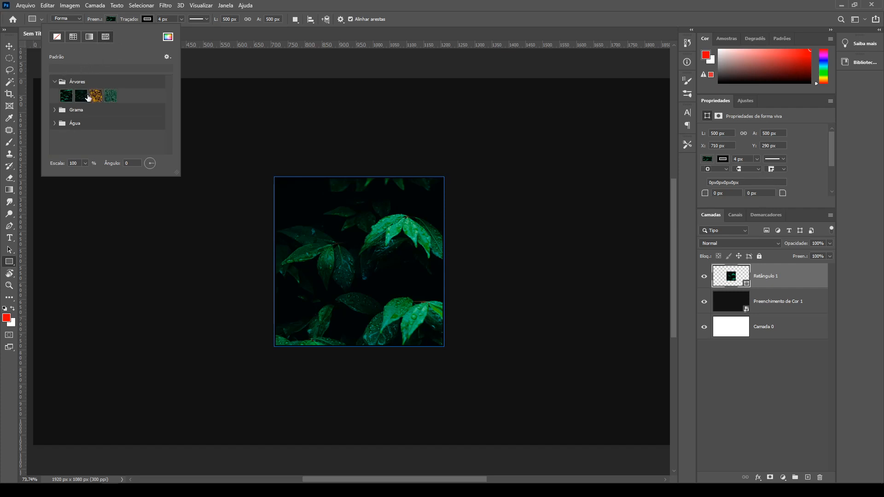
left_click(113, 96)
left_click(85, 163)
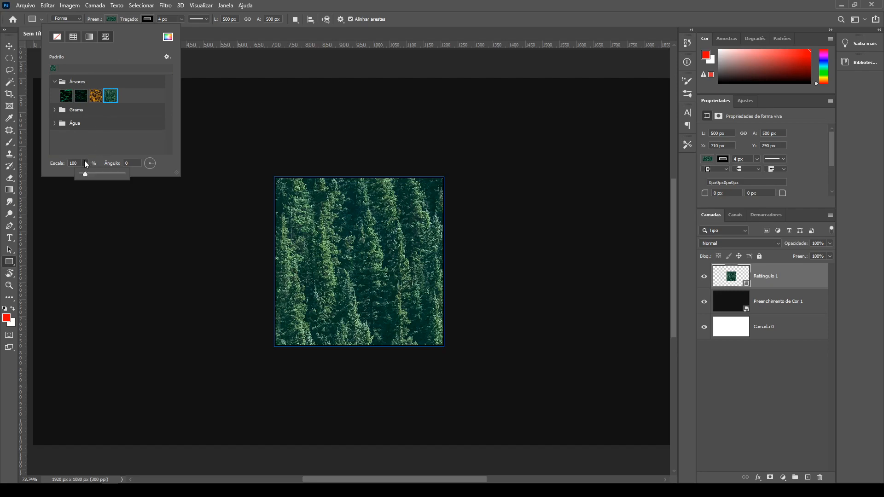
mouse_move(86, 175)
left_mouse_down()
mouse_move(104, 177)
mouse_move(84, 173)
left_mouse_up()
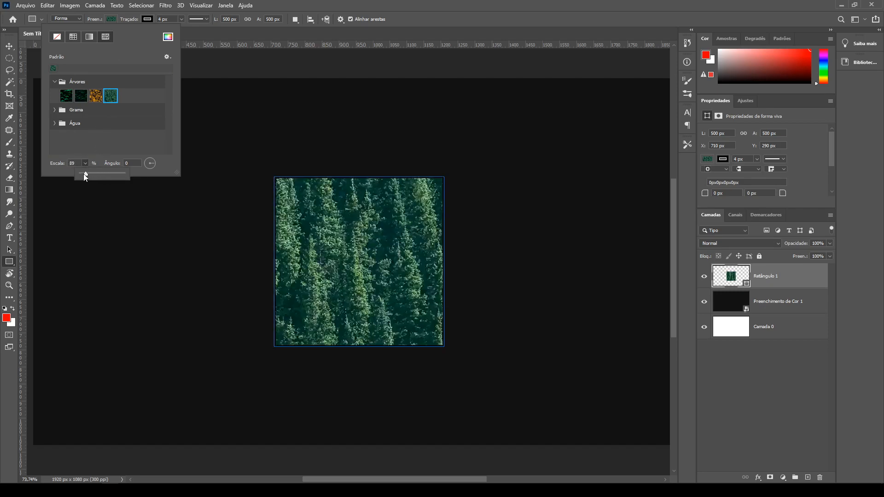
Step: Switch the square's fill back to solid red and try its outline in pink, in white and with no stroke
left_click(73, 37)
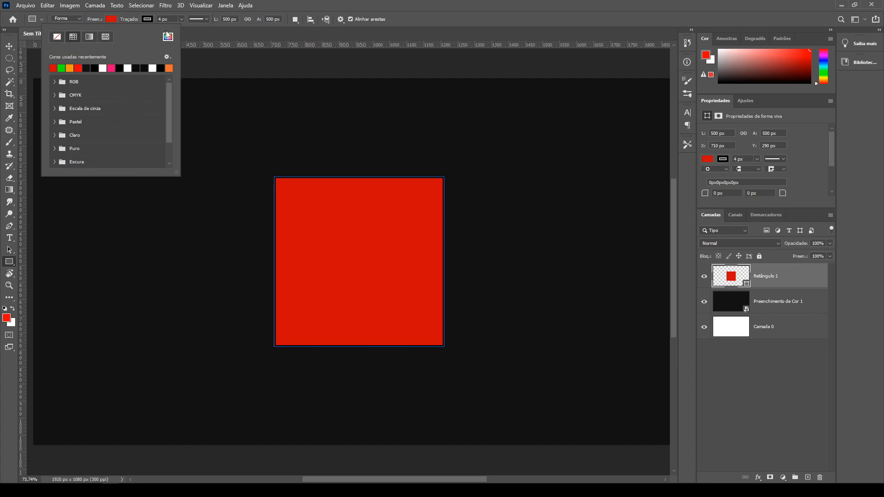
left_click(113, 20)
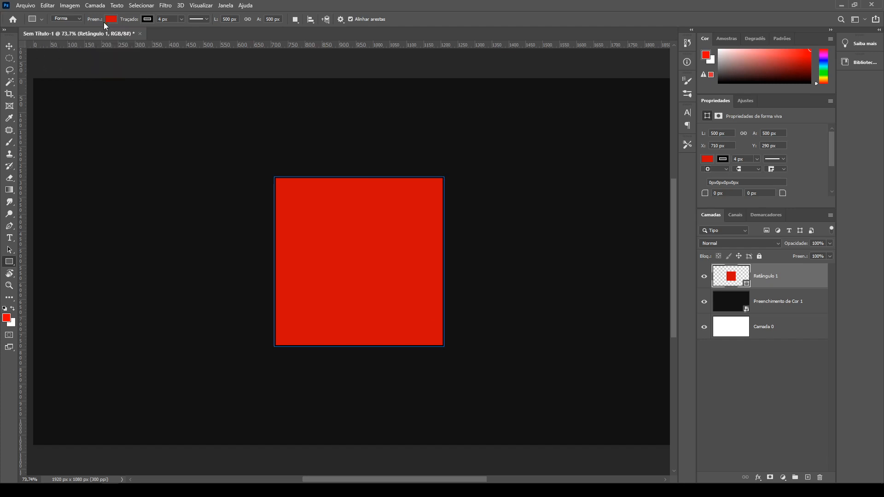
left_click(145, 20)
left_click(89, 68)
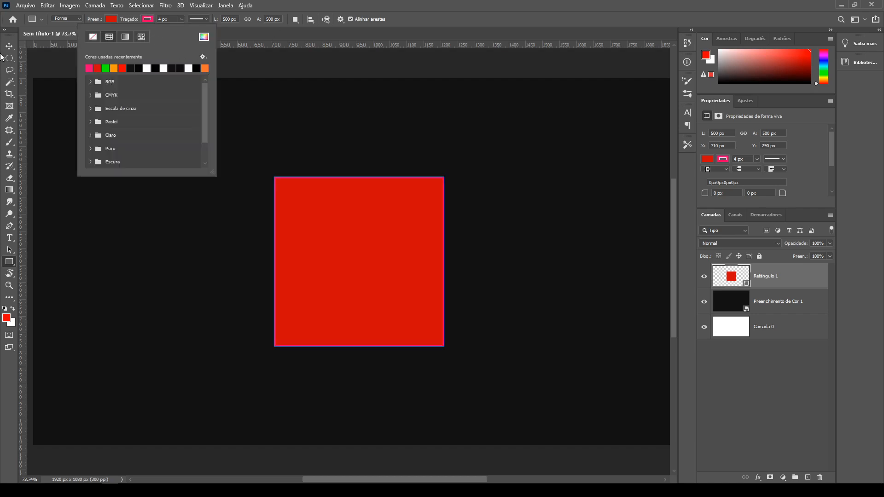
left_click(164, 68)
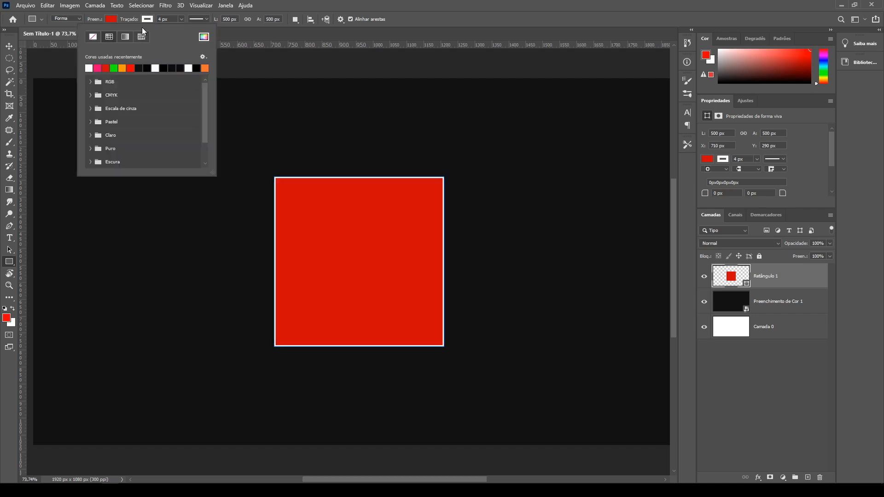
left_click(92, 38)
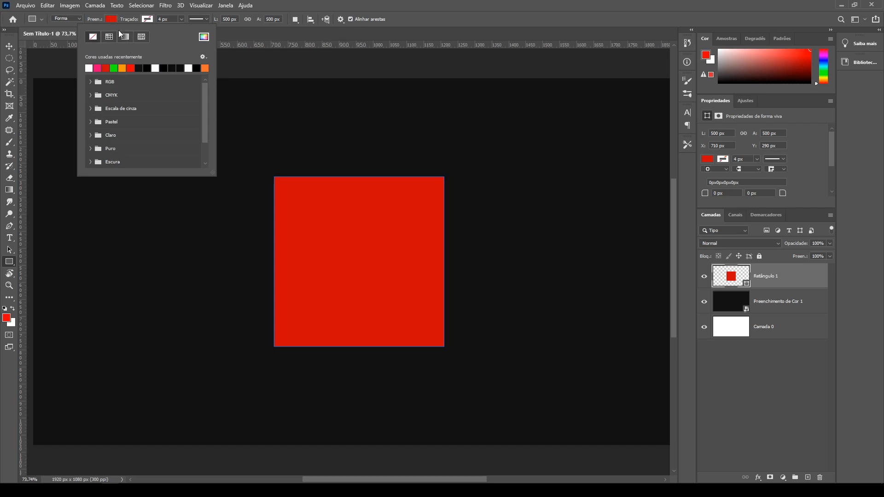
Step: Apply the blue-to-magenta gradient preset to the square's stroke and inspect the outline with the dark fill layer selected
left_click(125, 38)
left_click(118, 69)
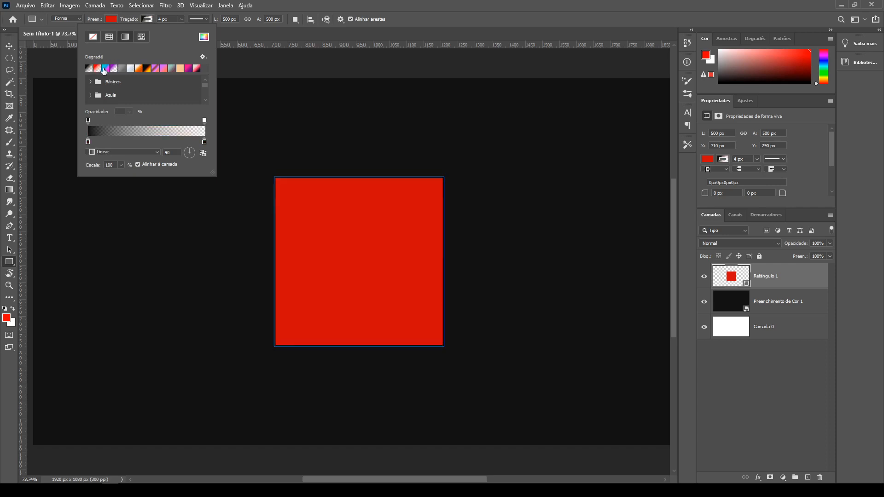
left_click(106, 68)
left_click(769, 307)
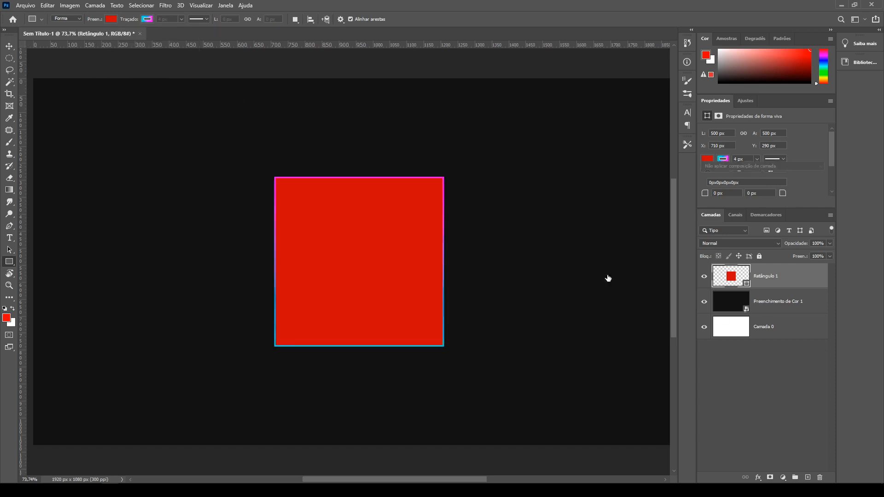
scroll(332, 244, "up", 6)
scroll(309, 207, "down", 4)
scroll(457, 282, "up", 2)
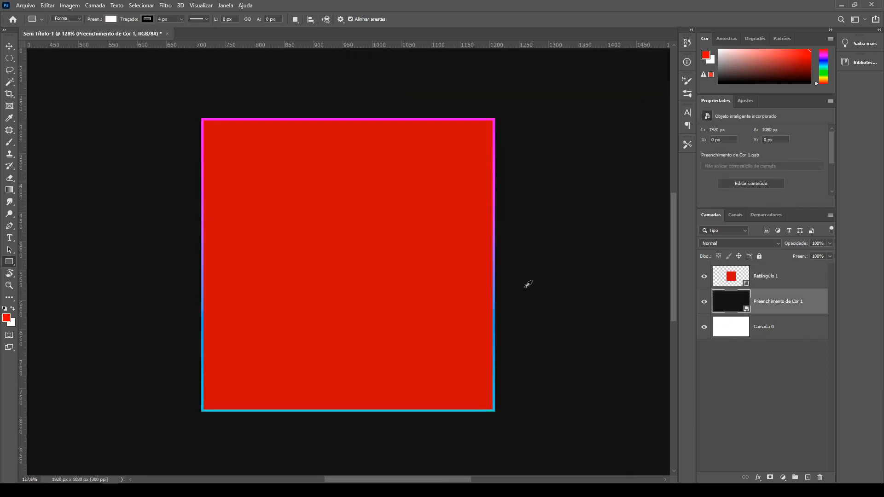
scroll(527, 282, "down", 1)
scroll(471, 261, "up", 1)
Step: Remove the fill from the Retângulo 1 square, leaving only its gradient outline
left_click(111, 19)
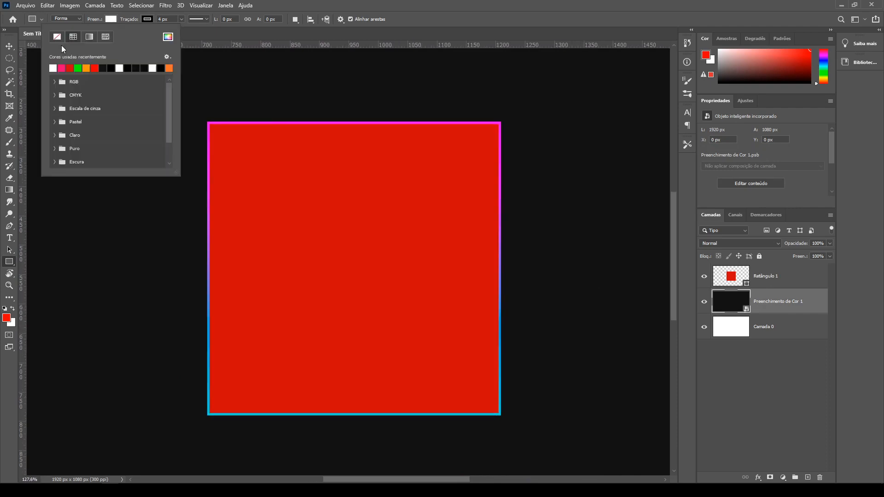
left_click(57, 41)
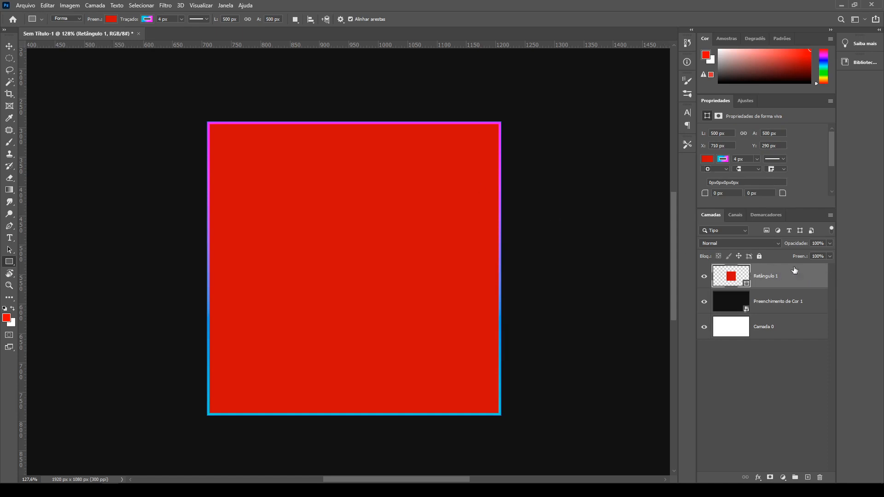
left_click(111, 20)
left_click(55, 36)
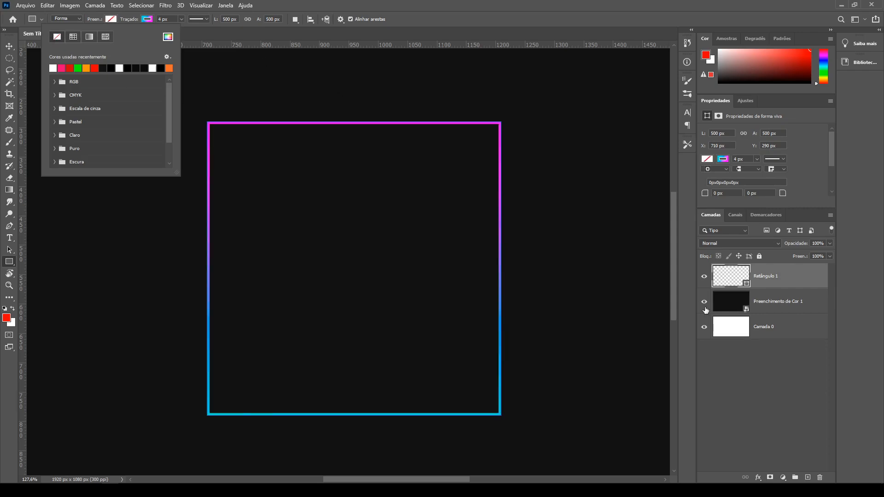
Step: Hide the dark fill layer and the white bottom layer to inspect the outline on transparency, and show both again
left_click_drag(704, 306, 704, 328)
scroll(299, 174, "down", 3)
scroll(361, 233, "up", 5)
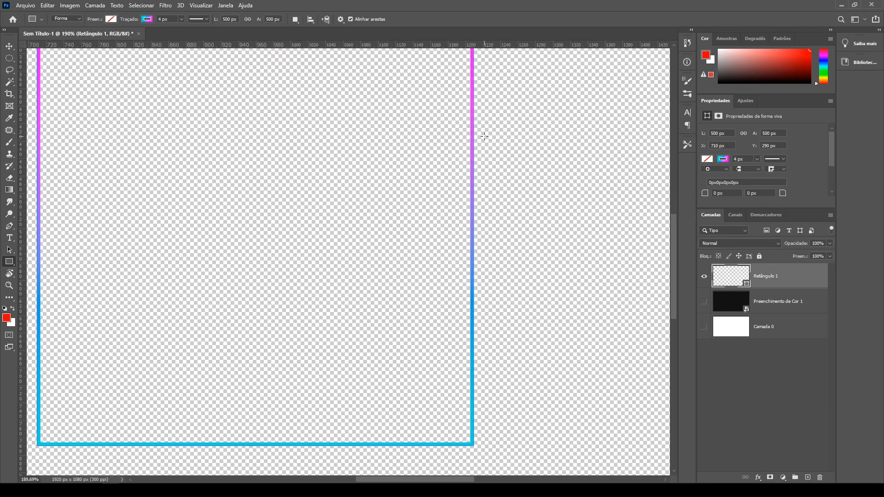
scroll(476, 148, "down", 3)
scroll(208, 89, "up", 2)
scroll(208, 90, "up", 1)
scroll(258, 149, "down", 4)
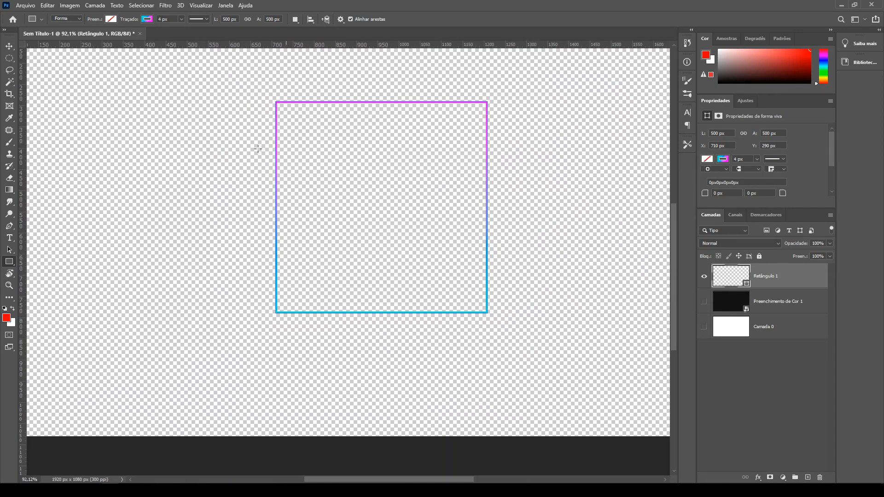
left_click_drag(706, 297, 705, 331)
Step: Change the square's stroke to solid pink and fill the square with white
left_click(147, 19)
left_click(109, 37)
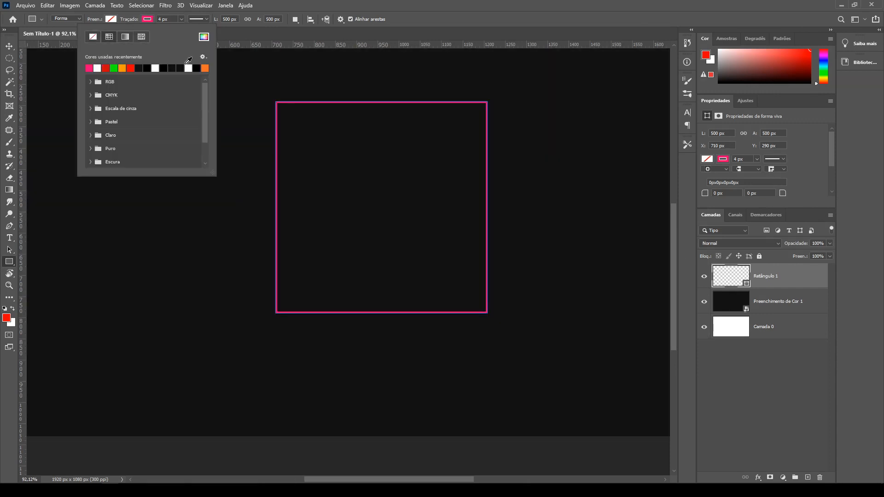
left_click(111, 20)
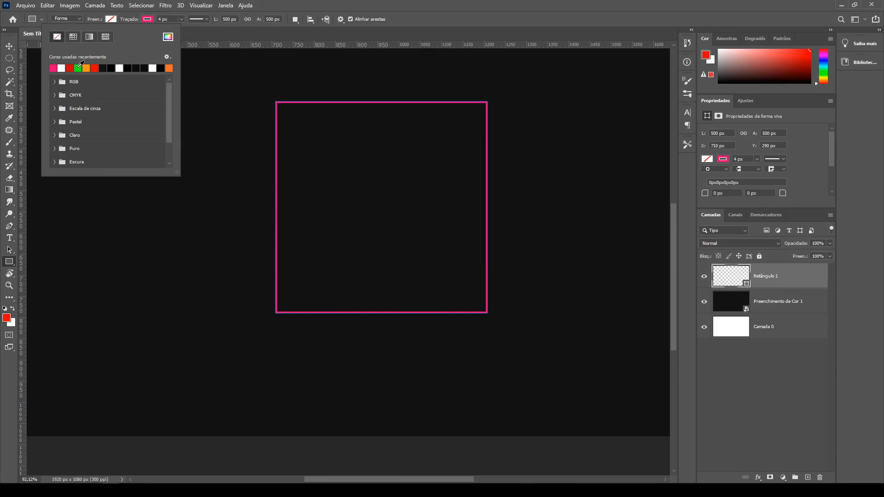
left_click(121, 68)
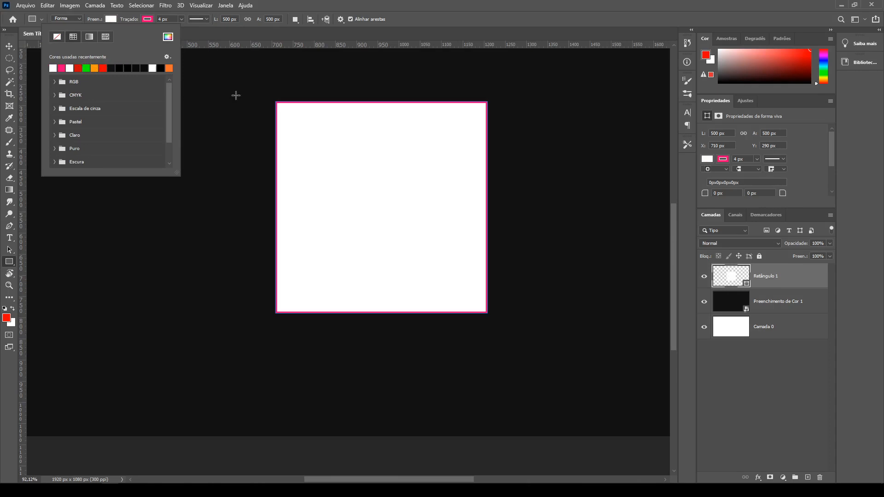
key("Return")
key("v")
scroll(507, 102, "up", 1)
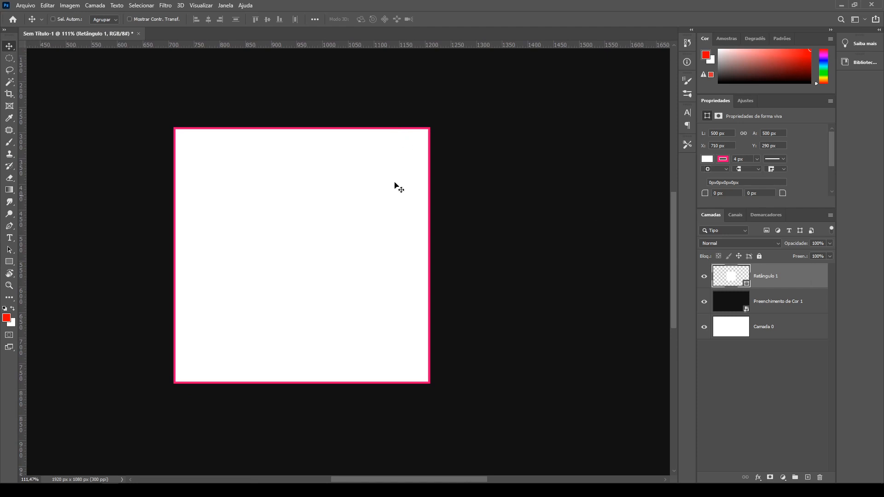
Step: Try the dashed and dotted line styles on the square's stroke and align the dotted stroke to the centre of the edge
key("u")
left_click(199, 19)
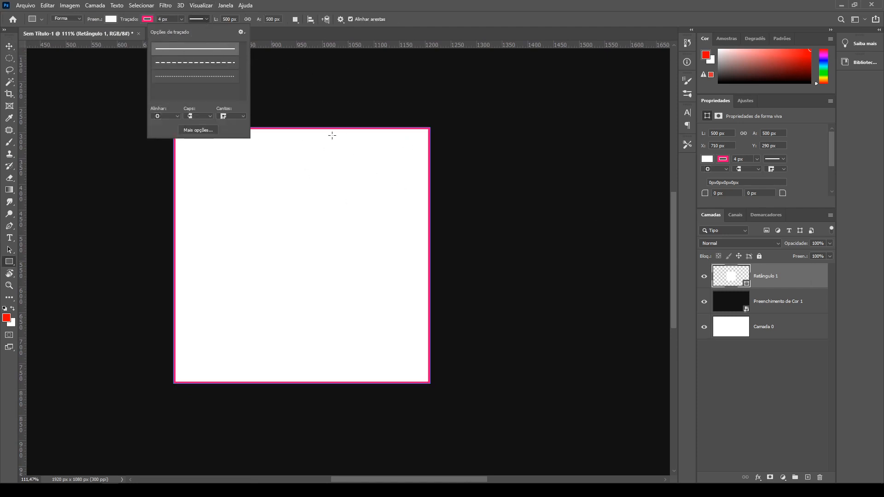
left_click(186, 62)
left_click(194, 80)
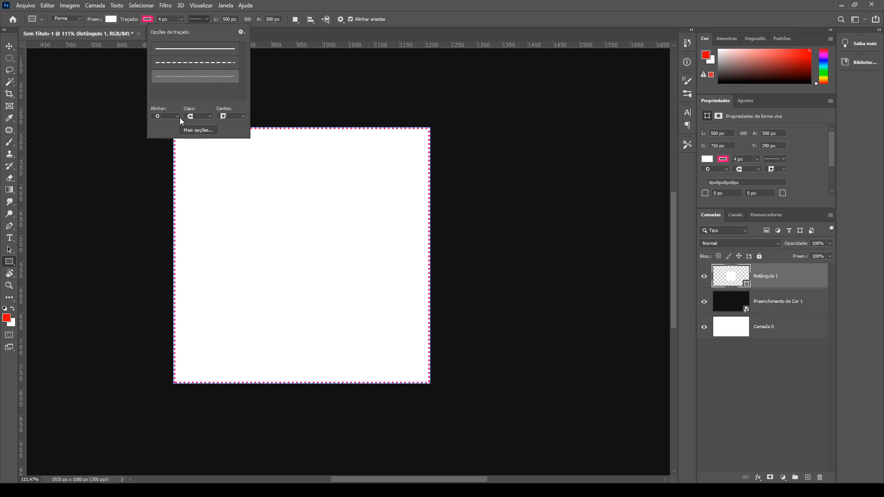
left_click(169, 132)
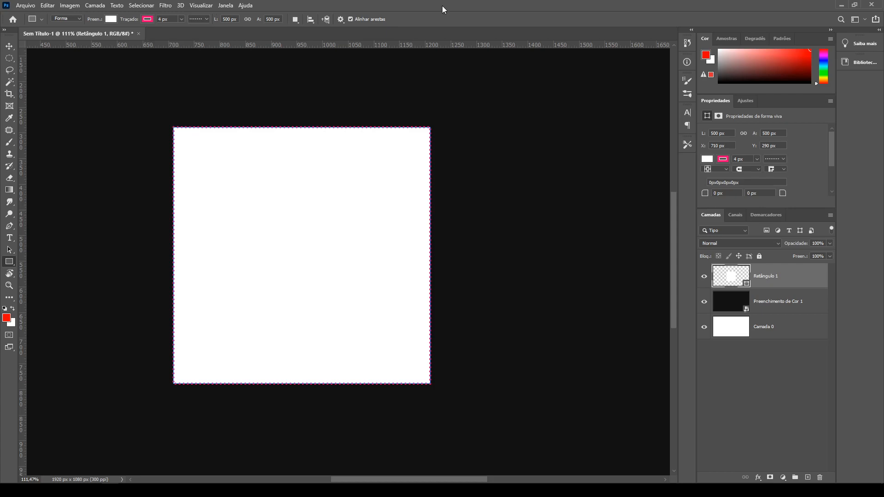
Step: Try aligning the dotted stroke outside the square's edge and return it to centre alignment
scroll(351, 129, "up", 10)
scroll(320, 167, "down", 3)
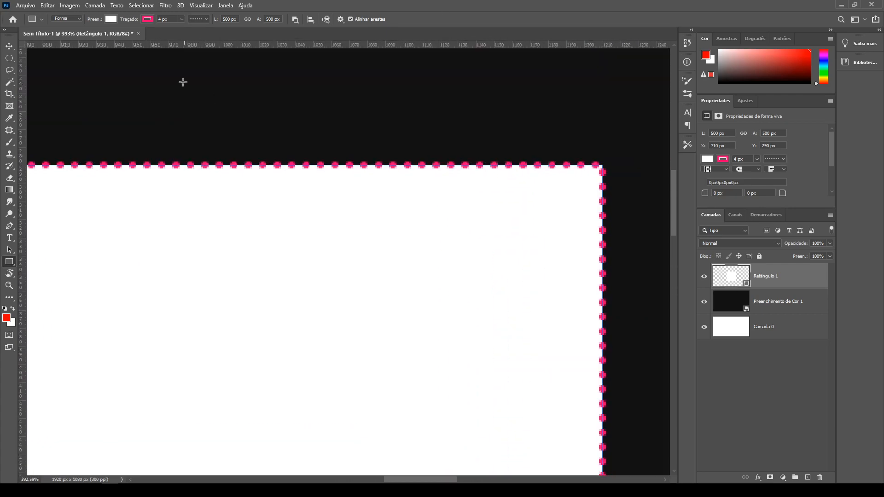
left_click(195, 19)
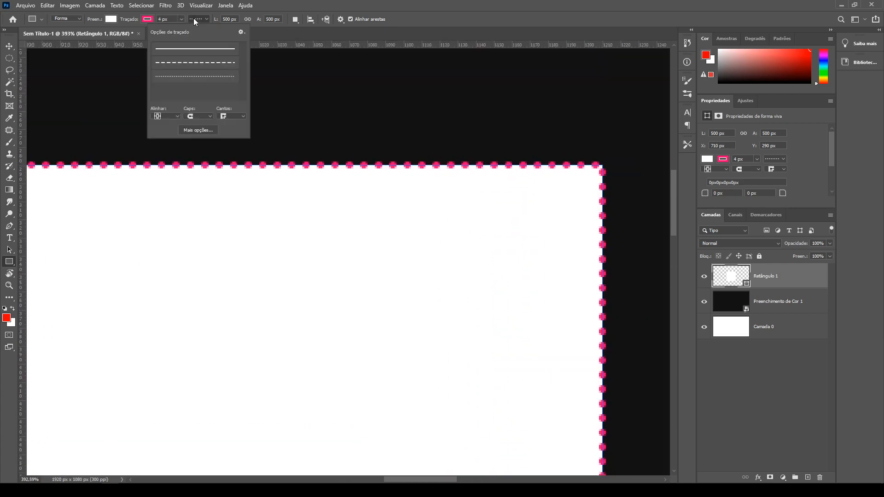
left_click(164, 116)
left_click(164, 138)
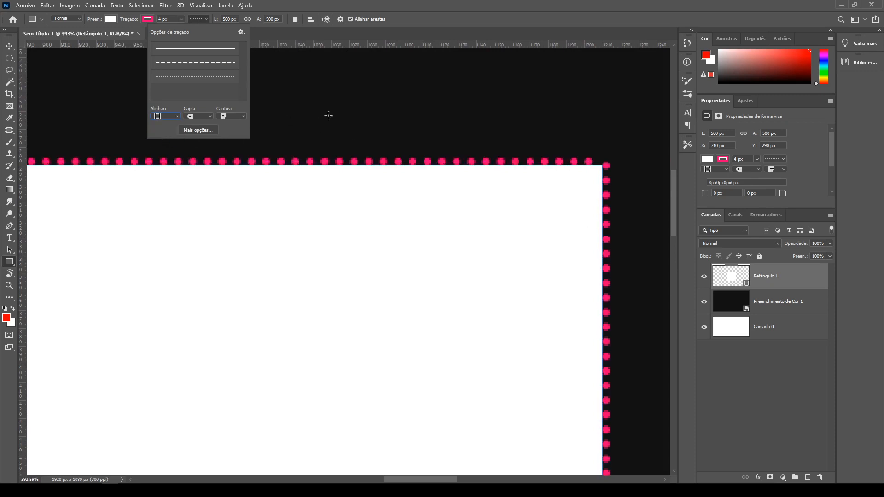
left_click(170, 116)
left_click(178, 122)
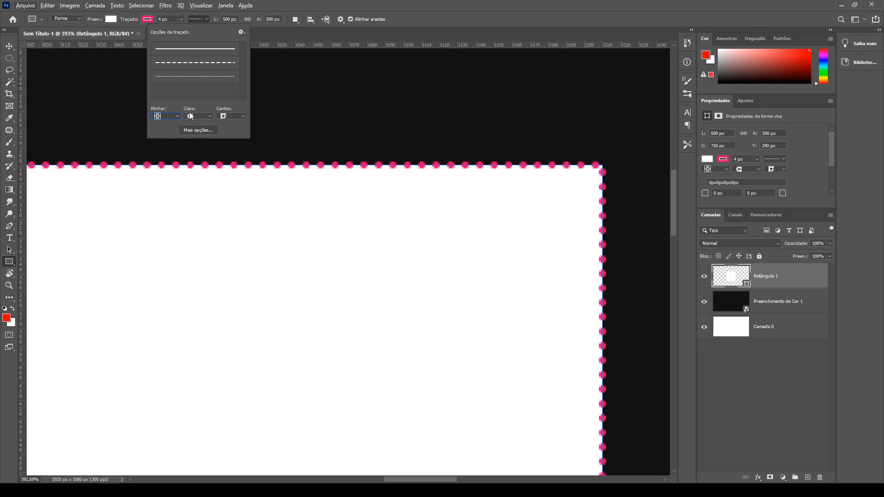
Step: Preview the solid line style on the square's stroke and apply the dashed style
left_click(197, 116)
left_click(198, 122)
left_click(195, 49)
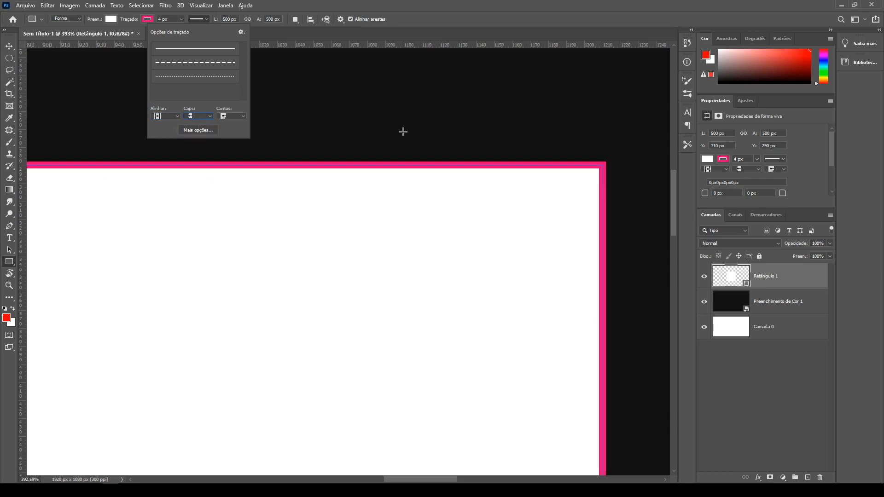
left_click(203, 63)
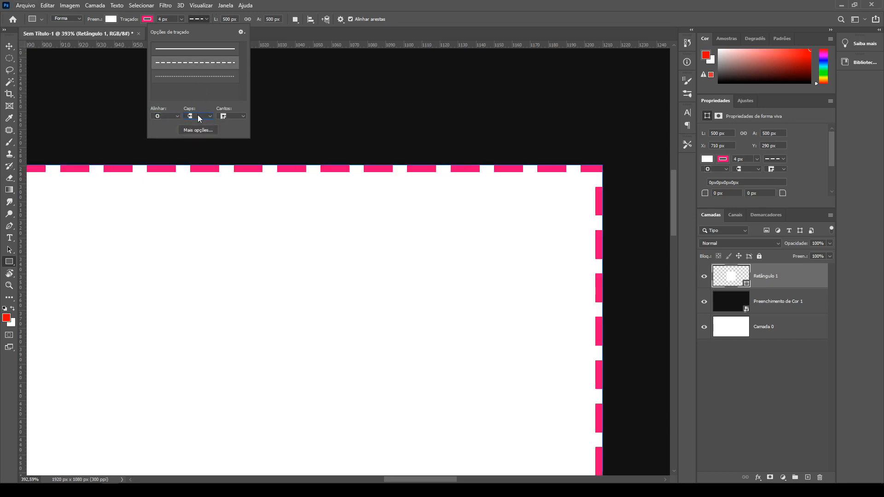
Step: Try rounded caps on the dashed stroke and return to flat caps
left_click(197, 116)
left_click(194, 133)
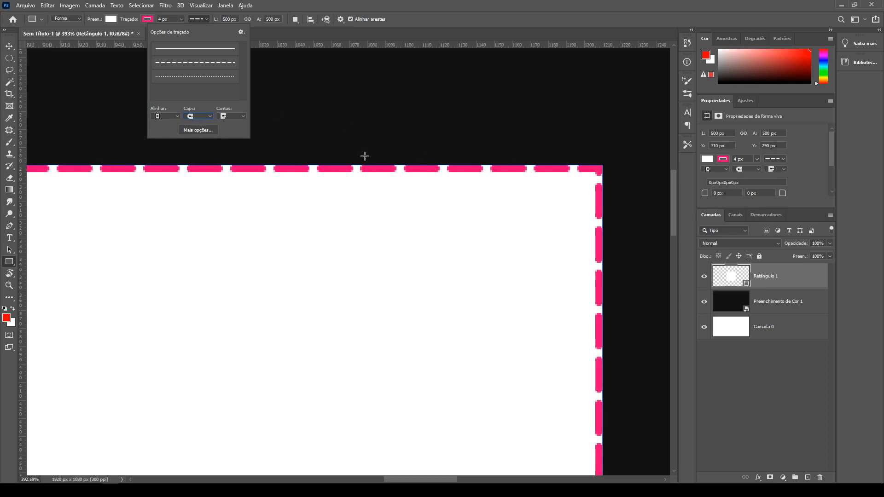
left_click(208, 117)
left_click(199, 136)
left_click(195, 123)
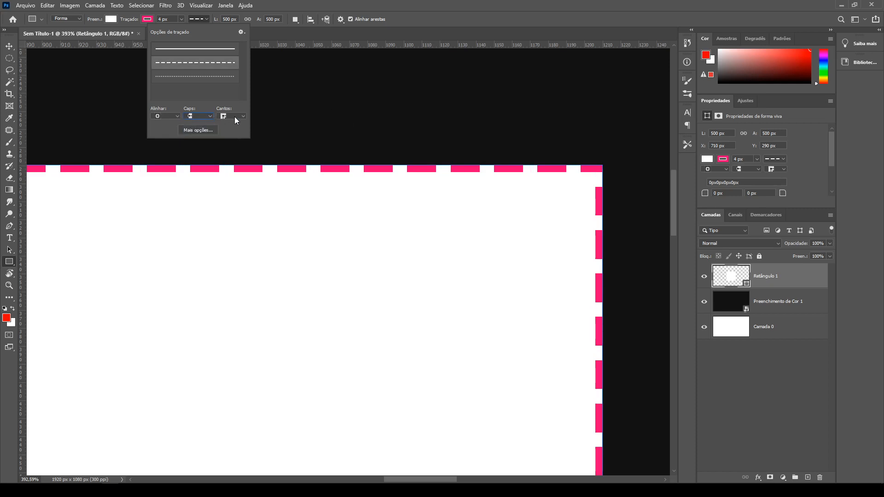
Step: Align the dashed stroke to the outside of the square's edge
scroll(252, 83, "down", 5)
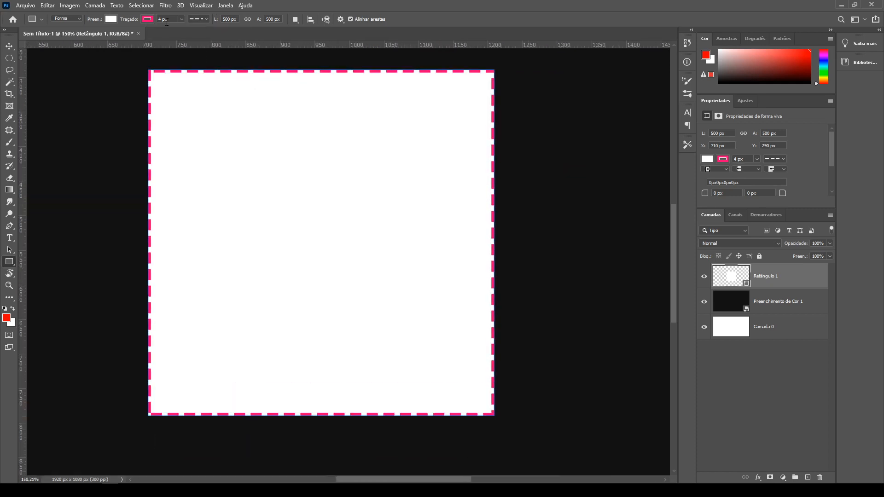
left_click(205, 19)
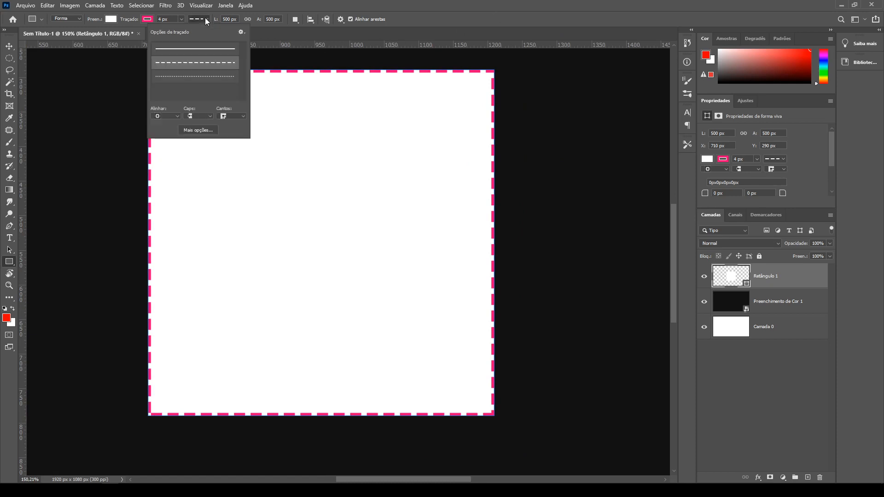
left_click(168, 116)
left_click(163, 142)
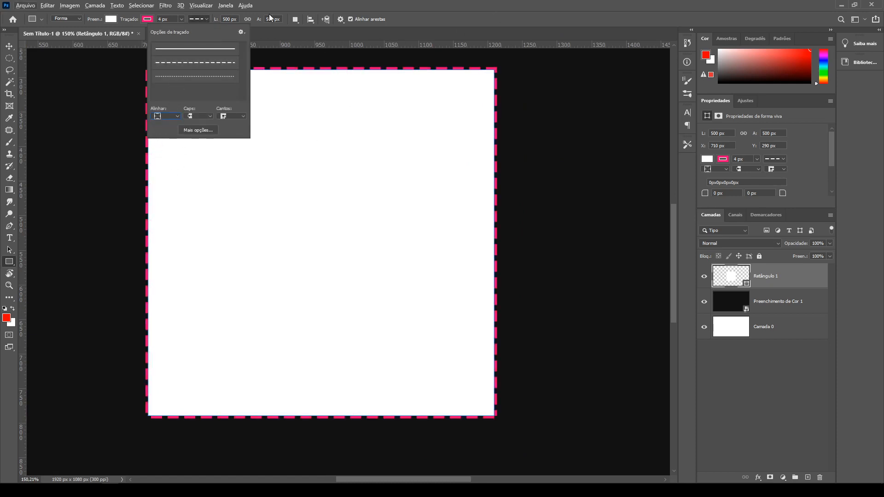
left_click(380, 4)
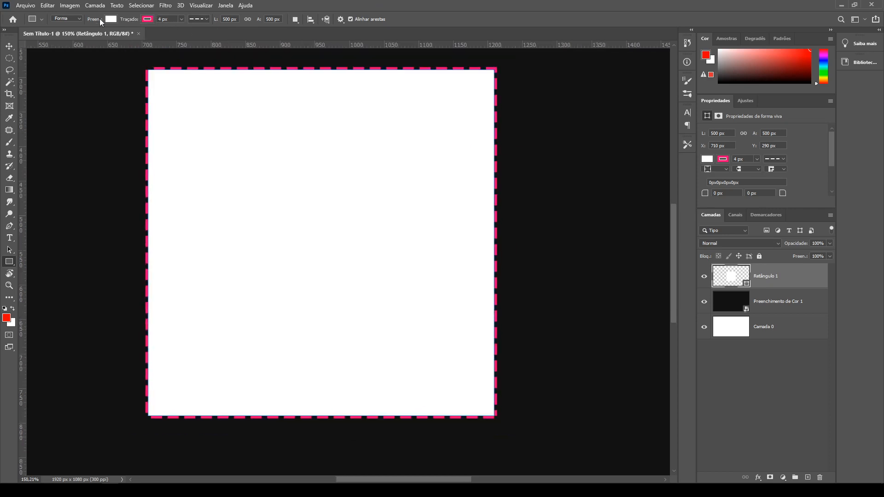
Step: Try stroke widths of 26,52 px and 0,59 px on the square's dashed outline
left_click(181, 19)
left_click_drag(182, 29, 186, 28)
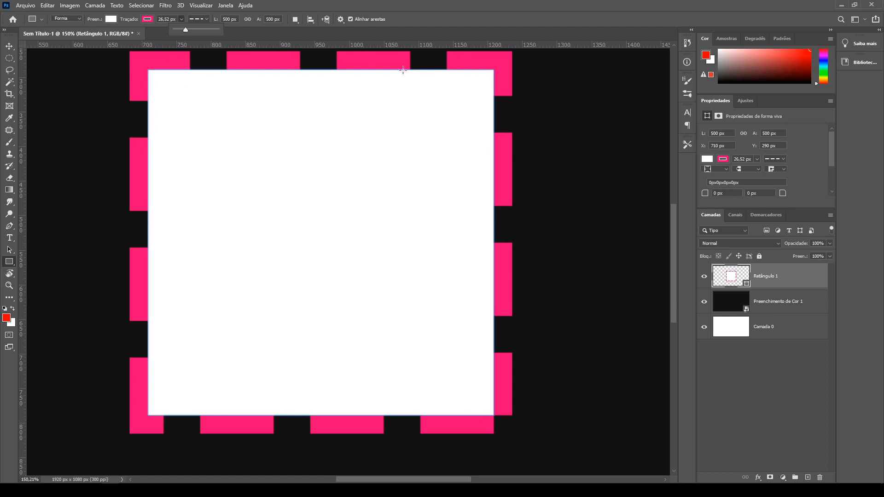
left_click_drag(186, 31, 180, 30)
scroll(488, 105, "up", 5)
scroll(487, 105, "down", 8)
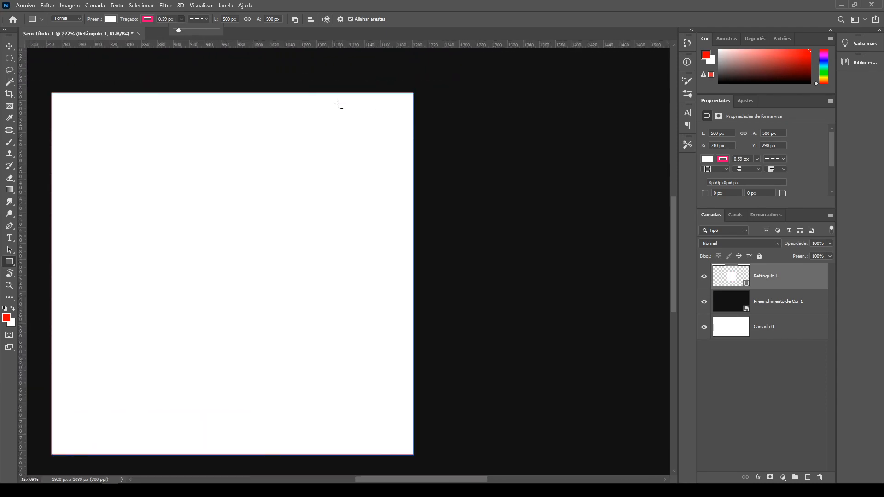
scroll(78, 44, "up", 2)
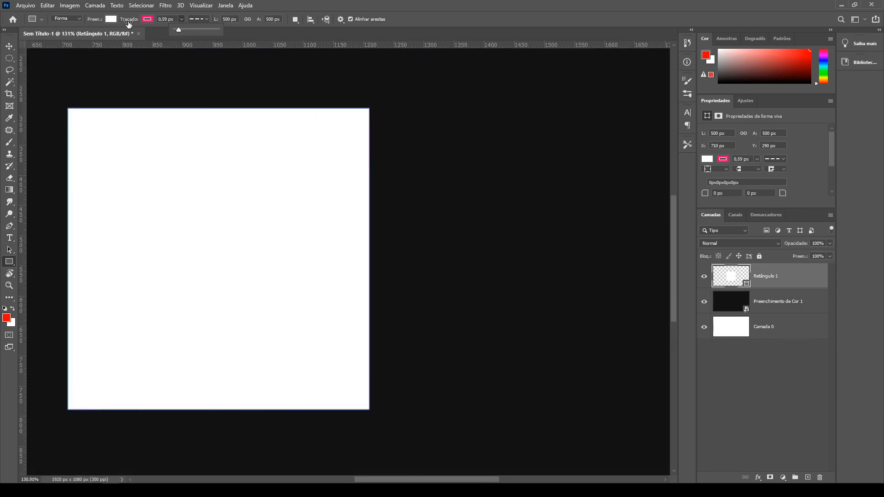
Step: Reduce the square's dashed stroke width to 0 px and raise it to 12 px
left_click_drag(128, 24, 128, 24)
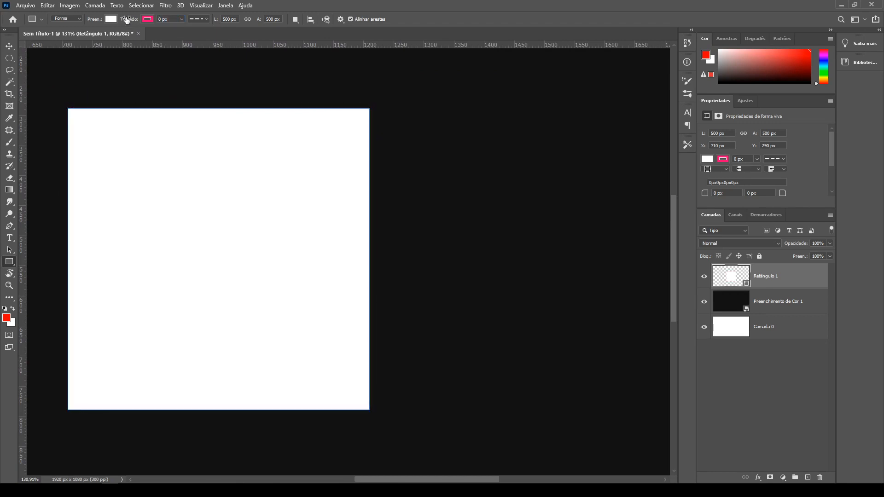
left_click_drag(137, 20, 137, 21)
mouse_move(147, 23)
left_mouse_down()
mouse_move(162, 22)
mouse_move(129, 23)
left_mouse_up()
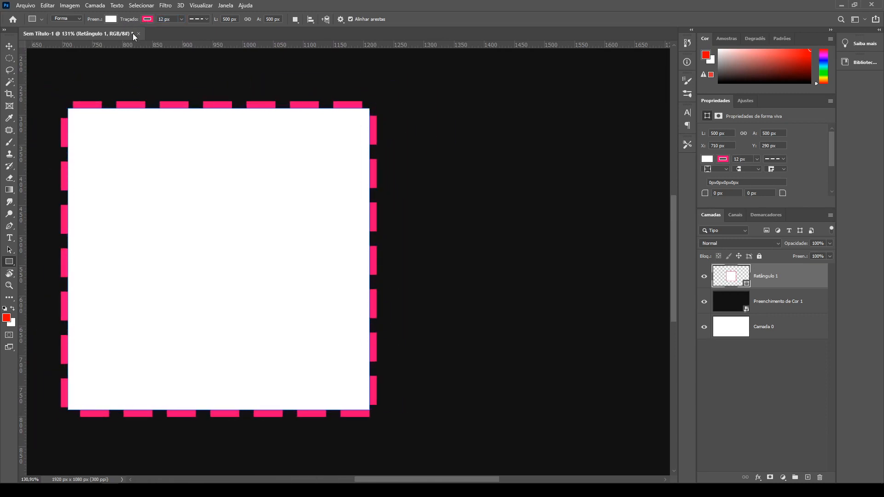
mouse_move(183, 140)
left_mouse_down()
mouse_move(247, 135)
mouse_move(304, 147)
left_mouse_up()
scroll(232, 90, "down", 3)
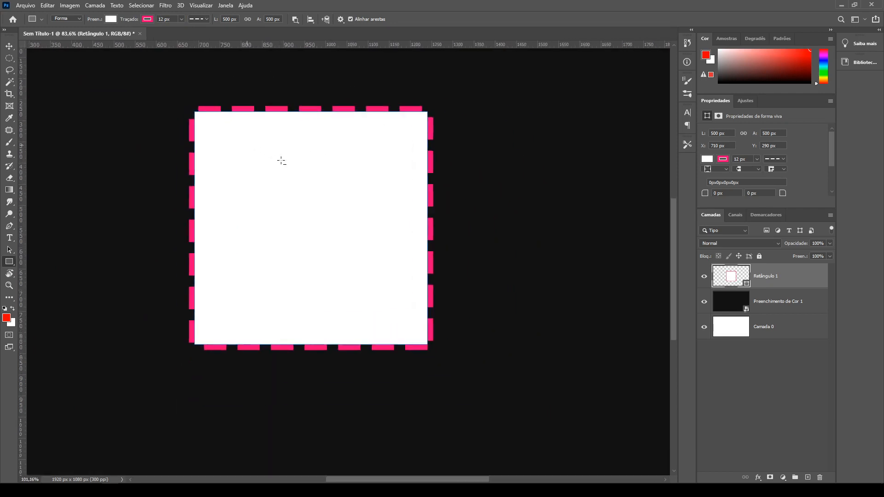
scroll(281, 162, "up", 1)
left_click(485, 142)
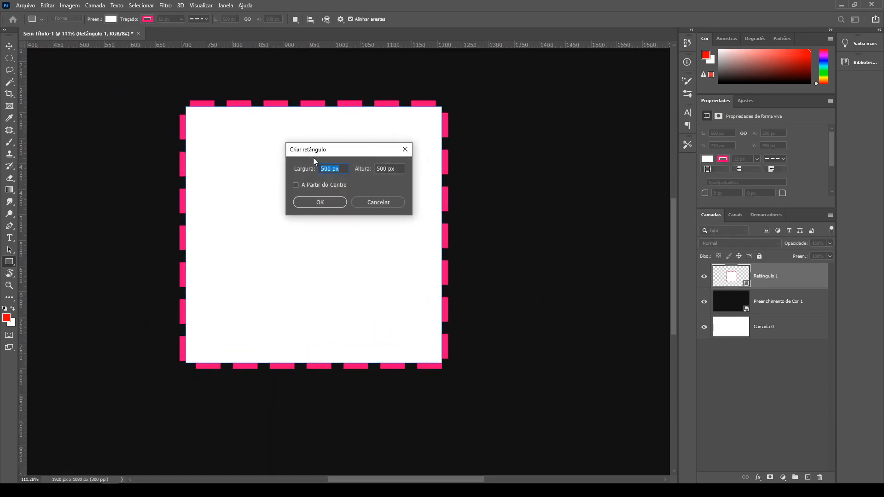
left_click(406, 150)
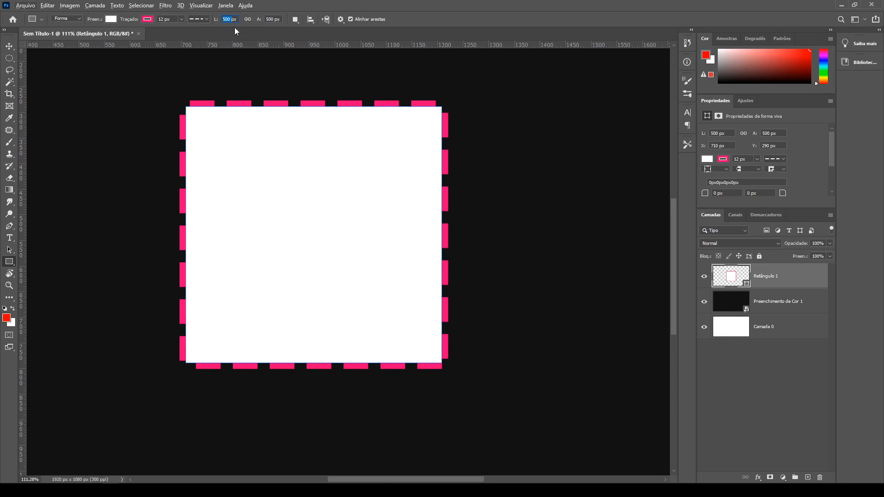
Step: Set the shape's width to 1000 px and move the resulting rectangle to the centre of the canvas
type("1000")
key("Return")
scroll(339, 86, "down", 8)
scroll(369, 129, "up", 2)
key("v")
left_click_drag(387, 251, 312, 257)
scroll(308, 217, "up", 1)
scroll(307, 218, "up", 2)
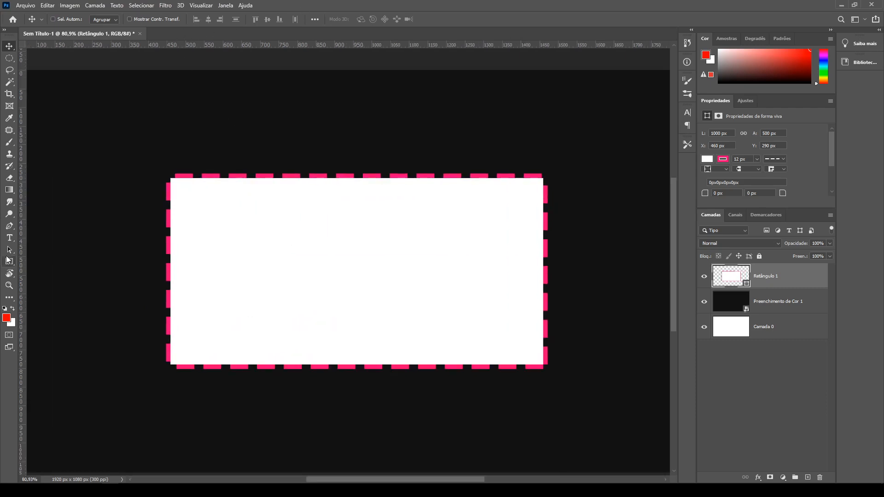
Step: Set the rectangle's stroke width to 6 px and review the path operation and path alignment options
left_click(9, 262)
left_click_drag(133, 21, 132, 20)
left_click(296, 19)
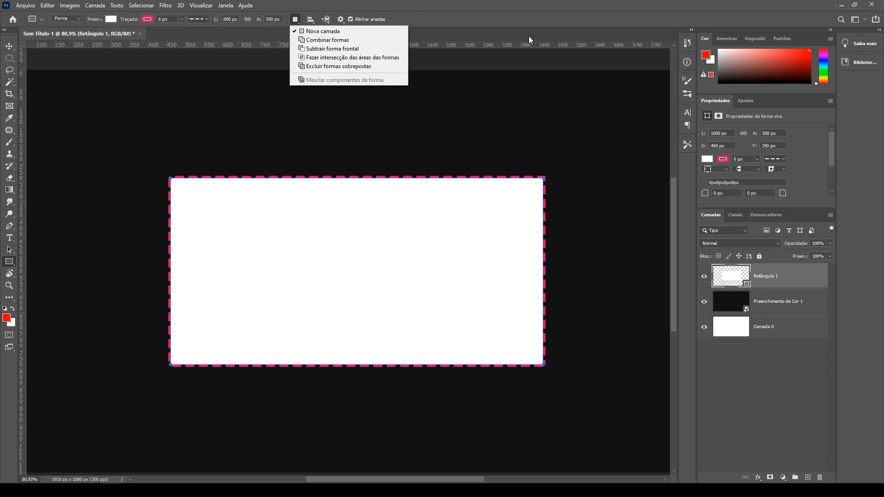
left_click(418, 15)
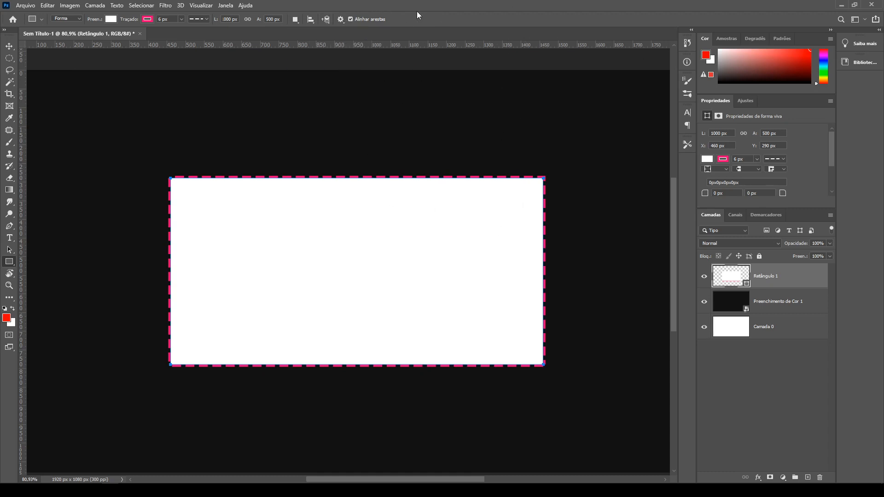
left_click(311, 20)
left_click(792, 276)
Step: Switch to the Move tool and select the Retângulo 1 and Preenchimento de Cor 1 layers together
key("v")
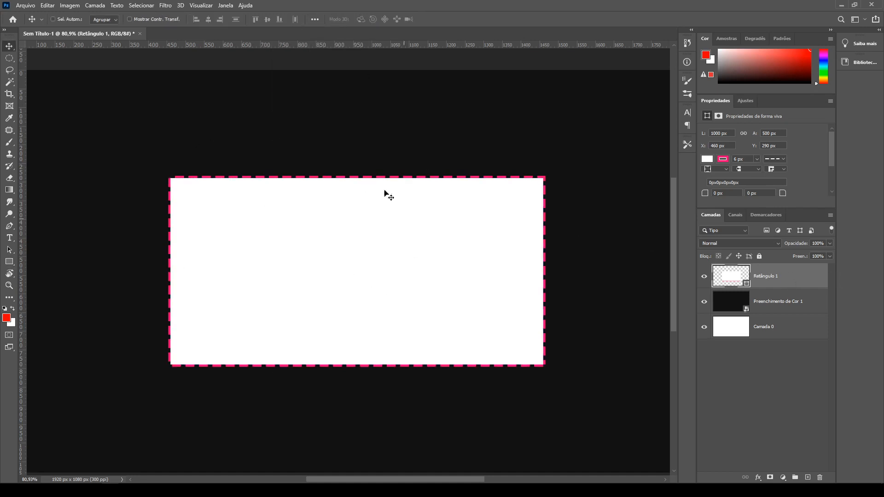
scroll(263, 150, "down", 3)
scroll(294, 155, "up", 1)
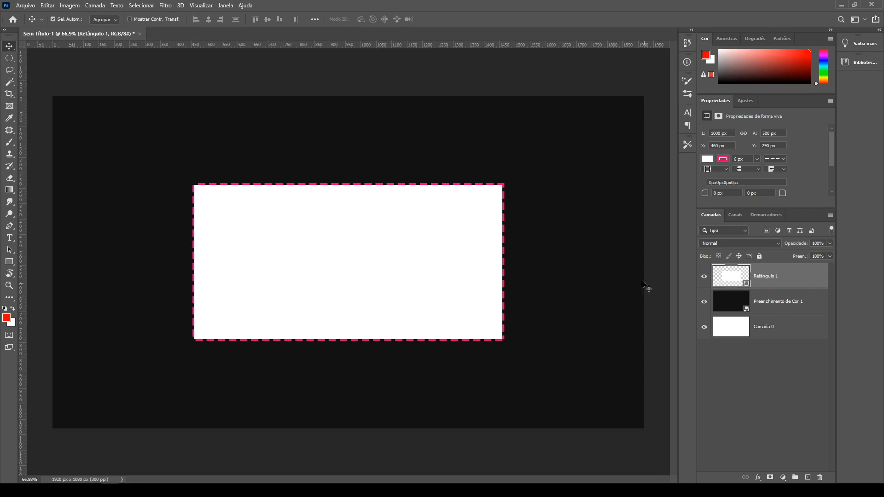
key("ctrl")
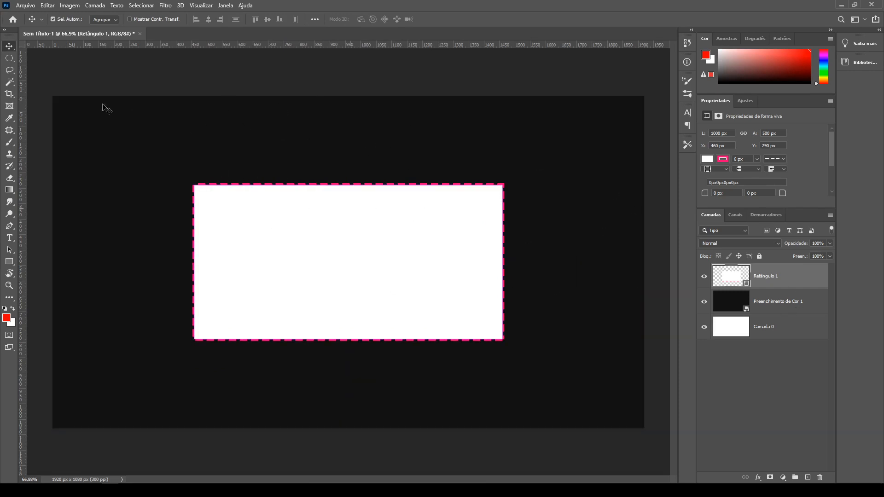
key("ctrl")
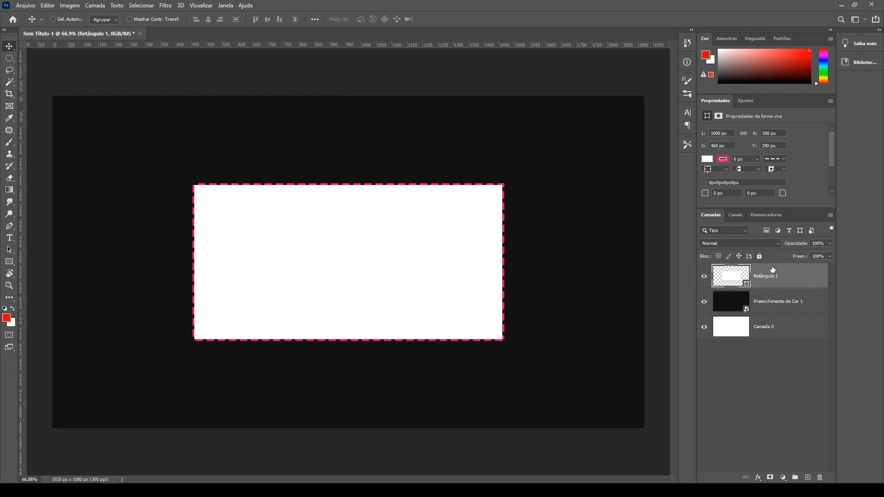
key("ctrl")
left_click(817, 305, "ctrl")
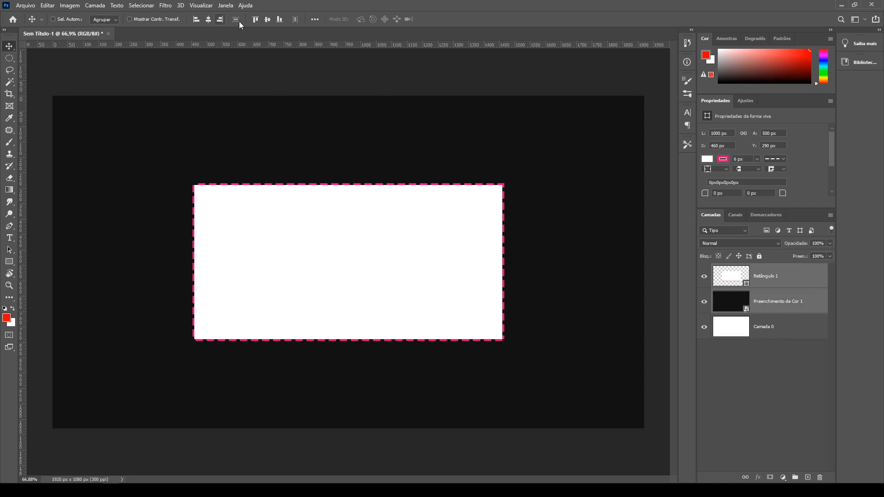
left_click(779, 274)
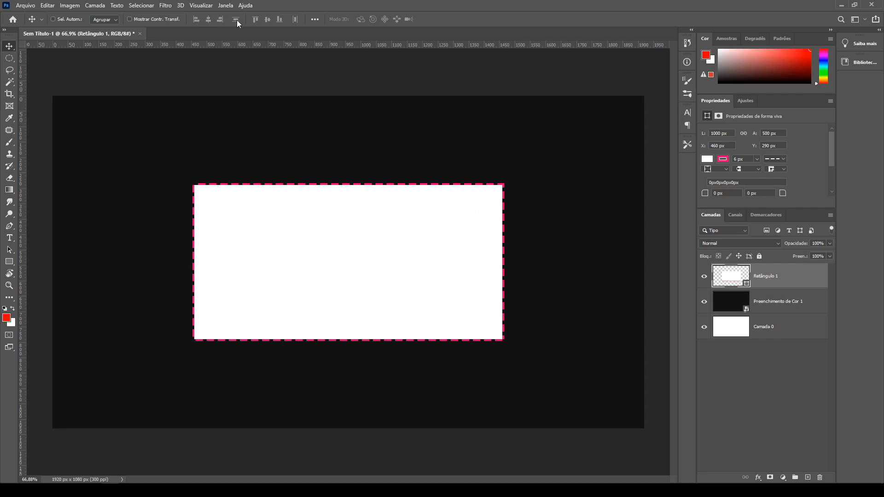
key("ctrl")
left_click(815, 301, "ctrl")
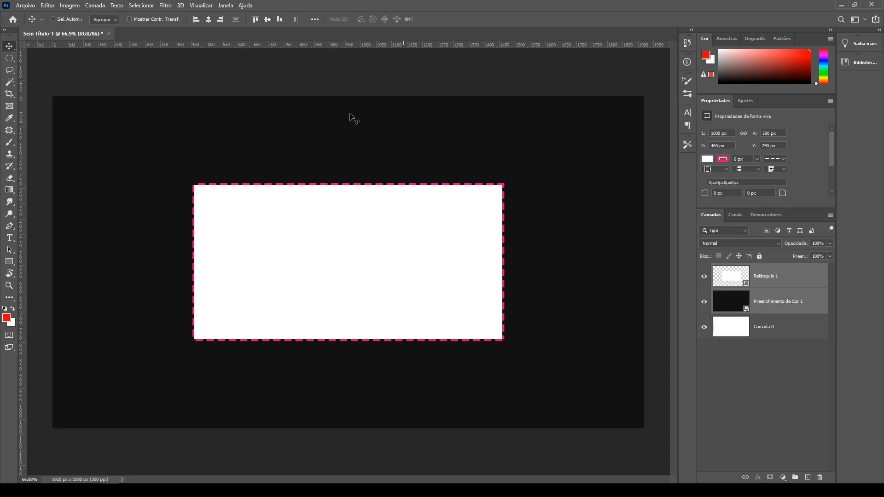
Step: Try aligning the rectangle to the dark layer's left, right and bottom edges, and return it to the horizontal and vertical centre
left_click(196, 19)
left_click(221, 20)
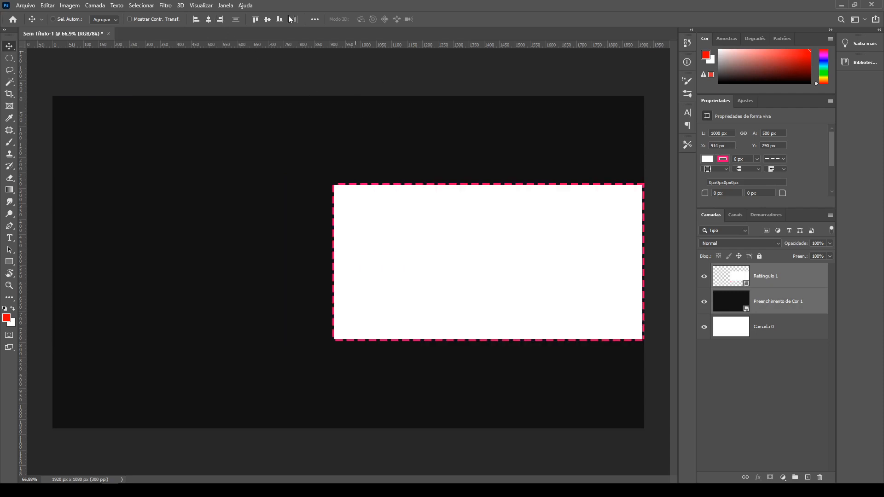
left_click(209, 19)
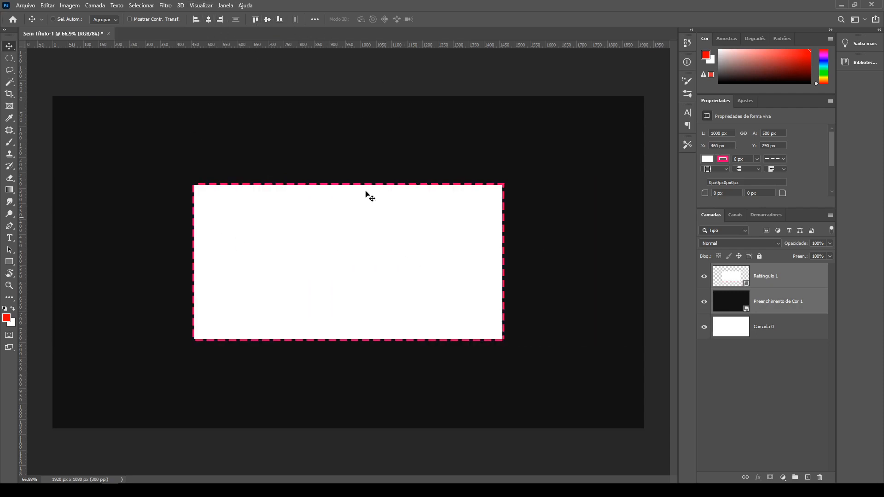
left_click(280, 20)
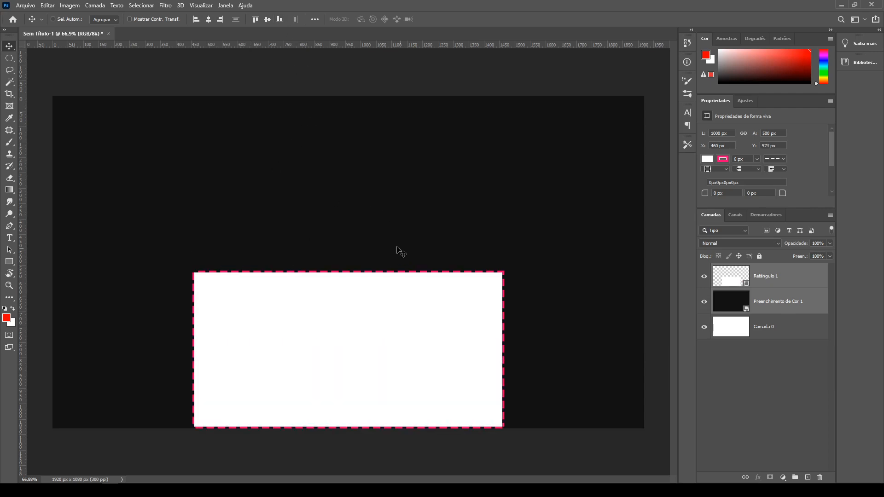
left_click(268, 19)
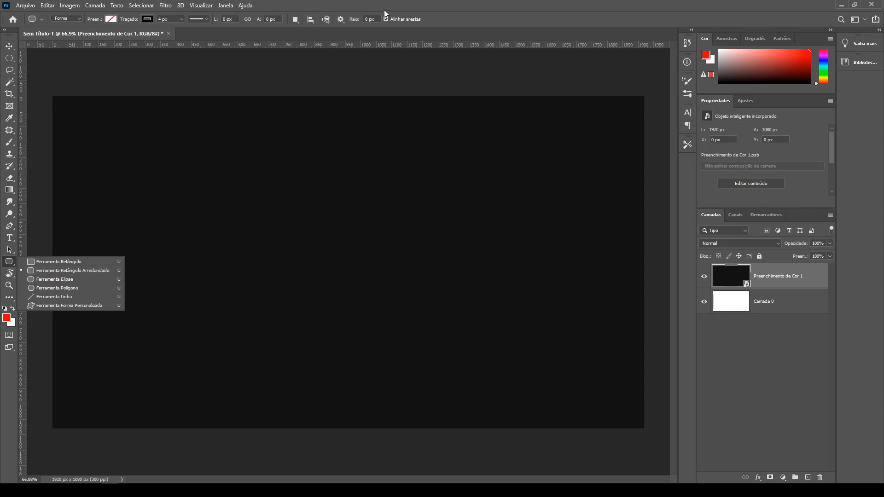
Step: Draw a rounded square about 615 × 615 px with a 43 px corner radius on the canvas's left half and fill it orange
left_click(71, 271)
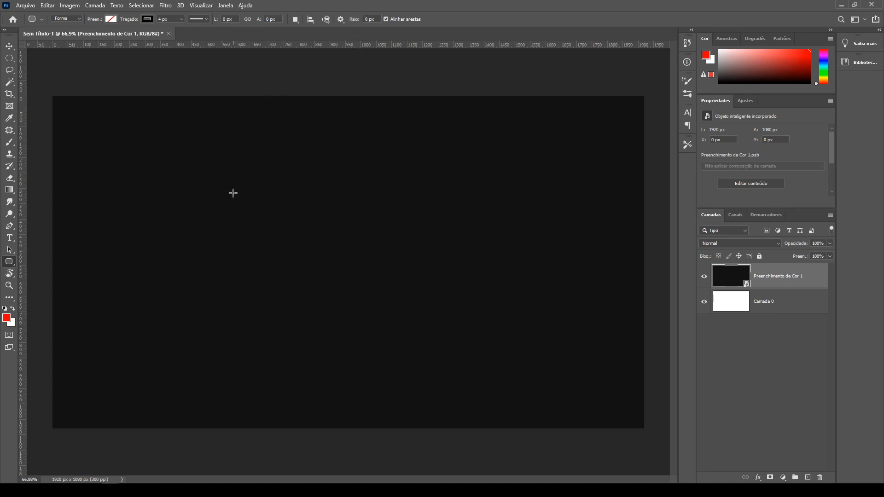
left_click_drag(145, 169, 347, 357)
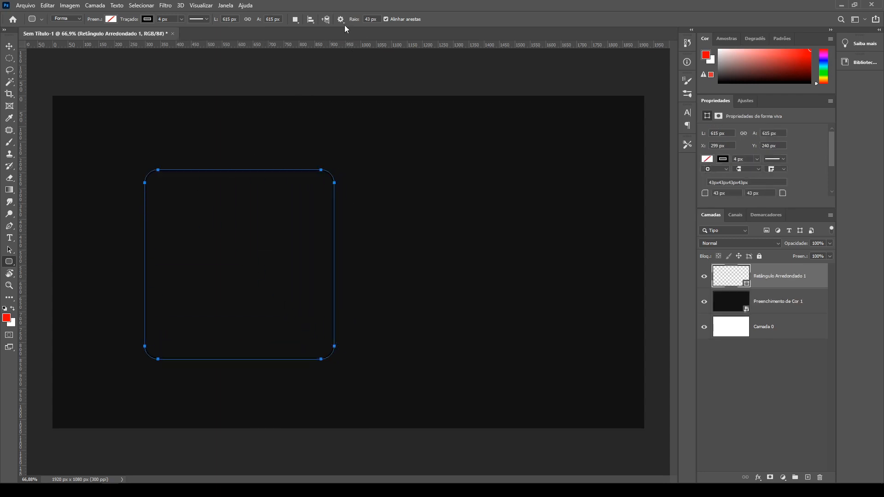
left_click(111, 18)
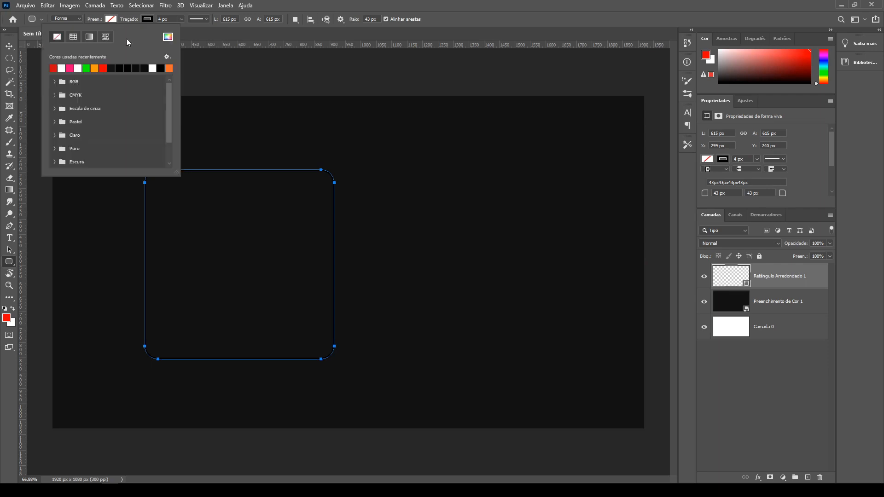
left_click(94, 68)
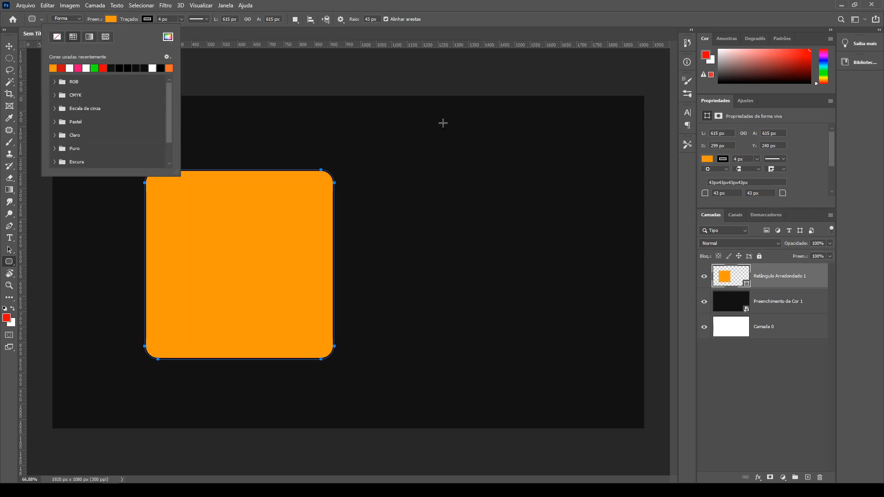
left_click(451, 5)
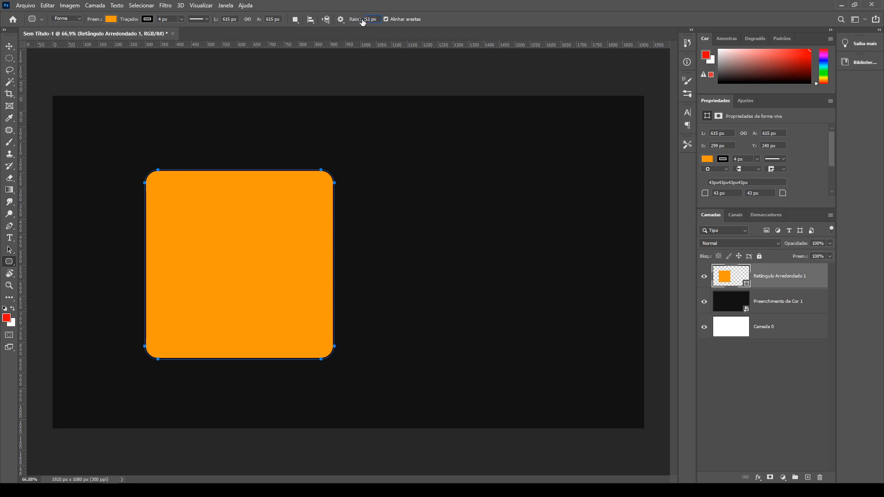
Step: Set the corner radius to 116 px and draw a second rounded square about 680 × 680 px beside the first
left_click(364, 19)
double_click(369, 19)
left_click_drag(369, 20, 344, 23)
left_click_drag(353, 155, 562, 415)
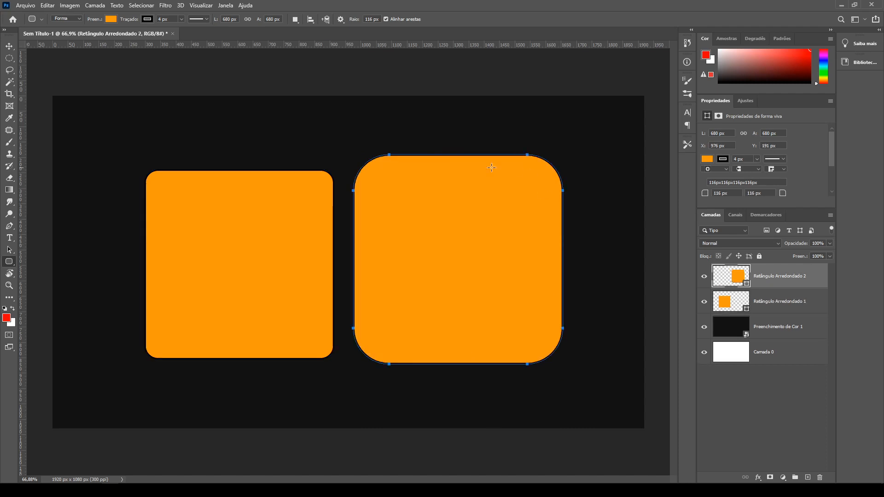
Step: Move the larger rounded square slightly down to Y 200 px
key("v")
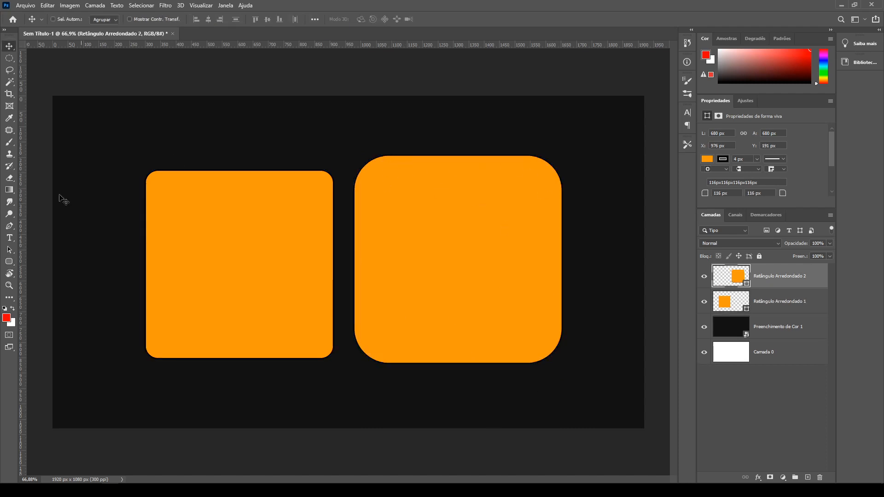
left_click(9, 261)
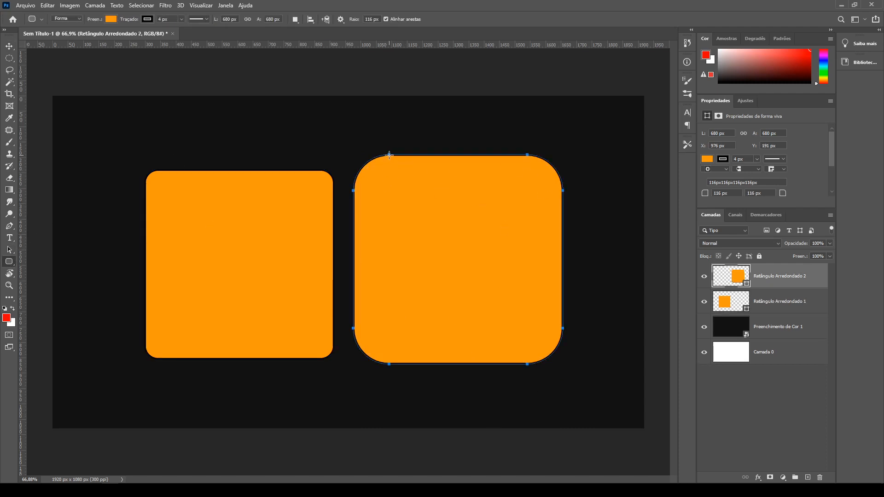
scroll(389, 156, "down", 2)
scroll(387, 164, "up", 3)
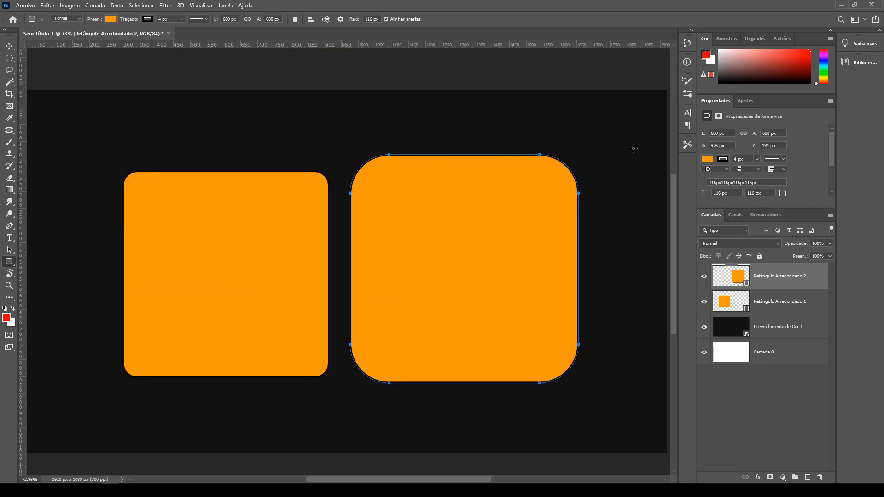
scroll(488, 175, "down", 2)
scroll(346, 195, "up", 2)
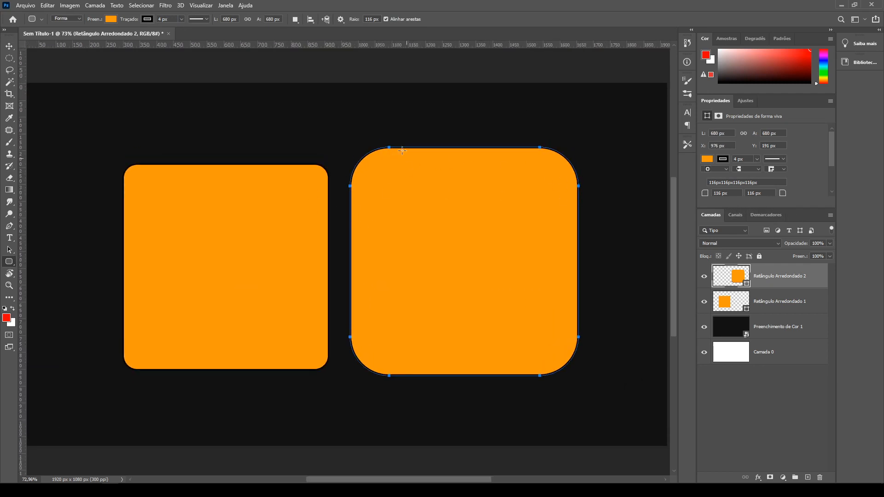
key("v")
mouse_move(449, 197)
left_mouse_down()
mouse_move(450, 214)
mouse_move(452, 201)
left_mouse_up()
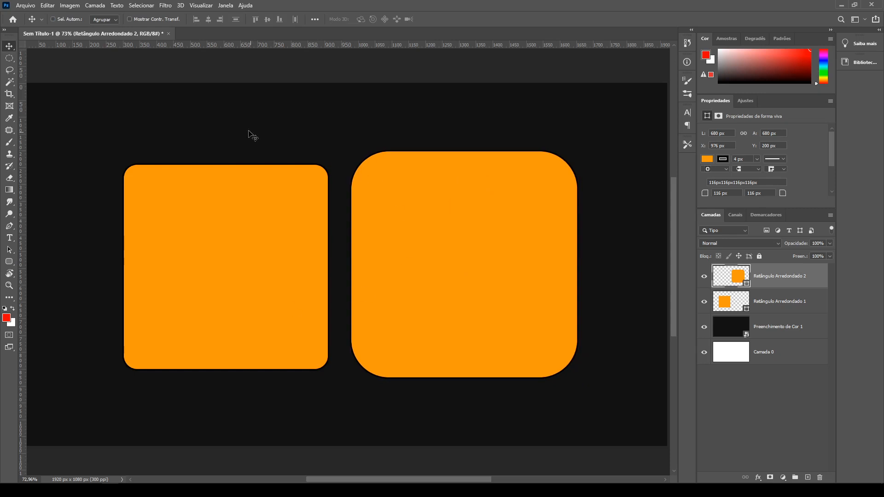
Step: Delete the Retângulo Arredondado 1 layer and select the Retângulo Arredondado 2 layer
left_click(774, 301)
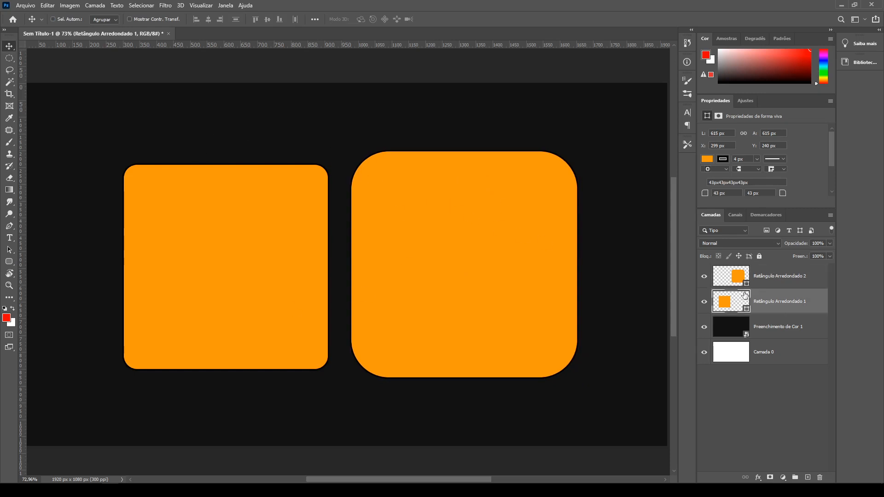
key("Delete")
left_click(808, 273)
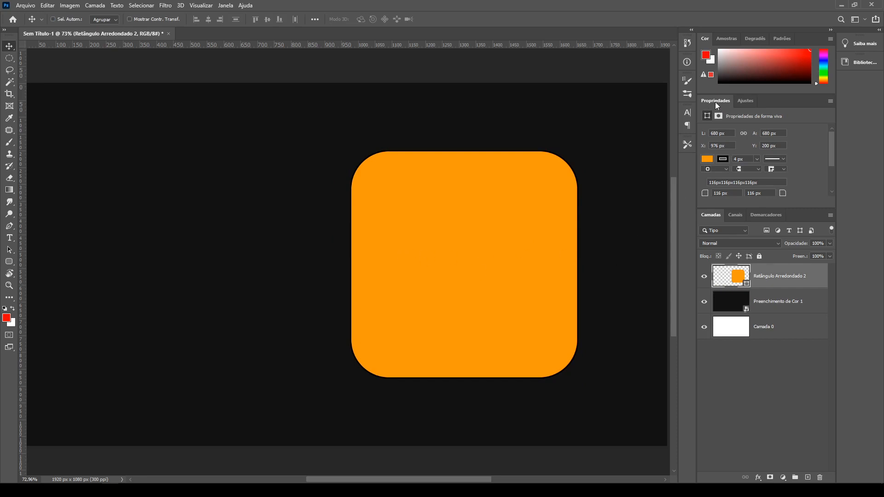
Step: Undock the shape properties and try enlarging only the radius of the rounded square's top-left corner
left_click_drag(716, 101, 205, 130)
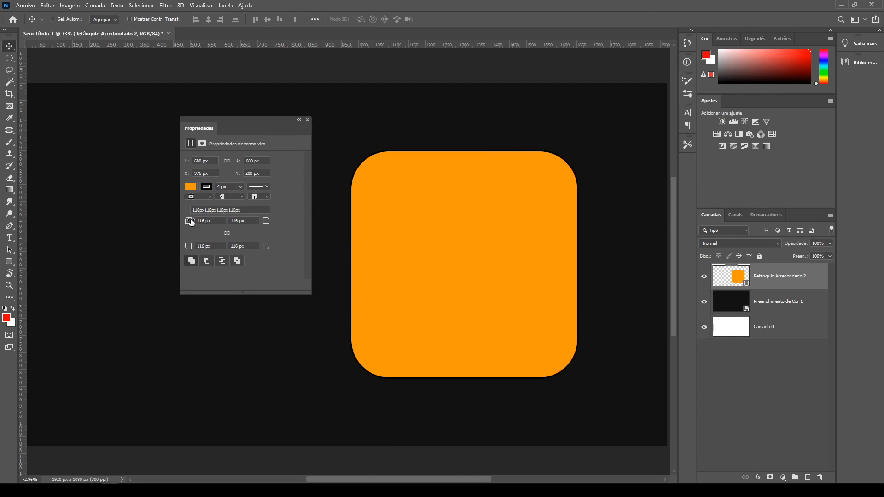
left_click_drag(190, 221, 278, 223)
left_click_drag(192, 223, 108, 218)
key("ctrl+z")
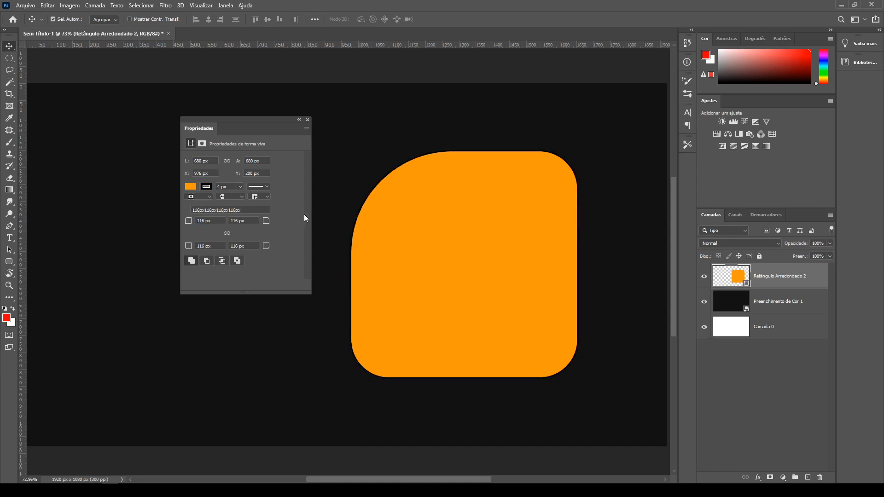
key("ctrl+z")
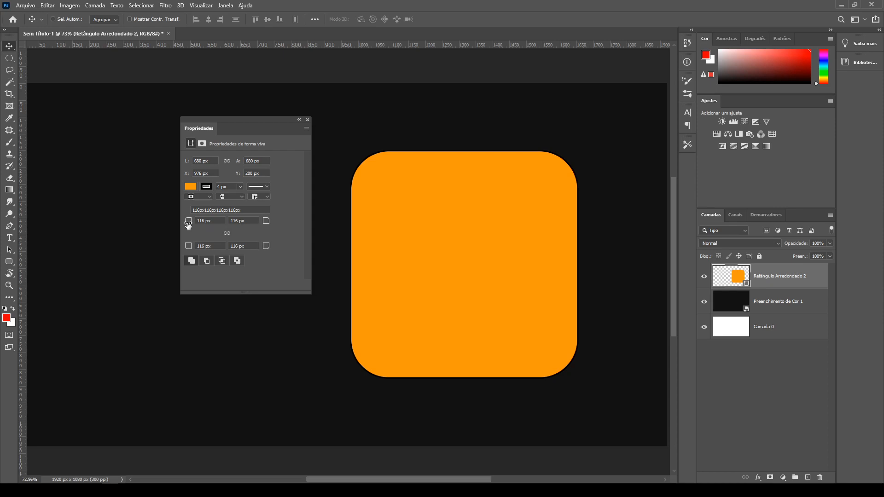
Step: Square off the top-right and bottom-left corners at 0 px, and try linked corner radii of 143 px and 27 px
mouse_move(192, 226)
left_mouse_down()
mouse_move(300, 234)
mouse_move(189, 231)
left_mouse_up()
left_click_drag(263, 222, 90, 262)
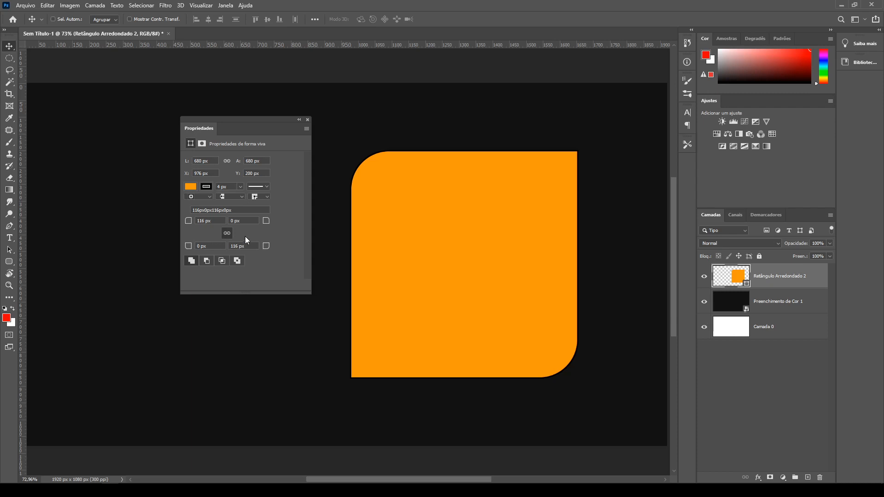
left_click_drag(189, 223, 229, 225)
left_click_drag(216, 229, 202, 233)
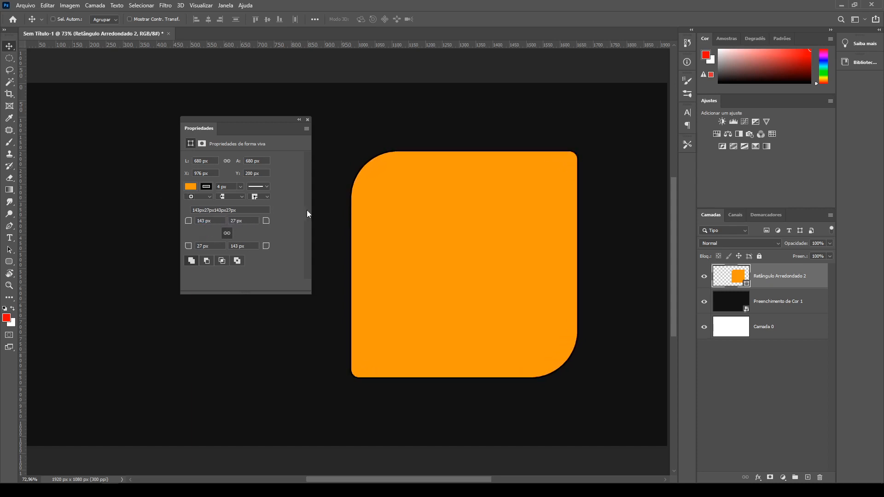
Step: With the corner radii unlinked, reset the top-right corner to 0 px and enlarge the bottom-left corner to about 571.5 px
scroll(461, 231, "down", 2)
scroll(461, 232, "up", 1)
left_click_drag(266, 221, 246, 225)
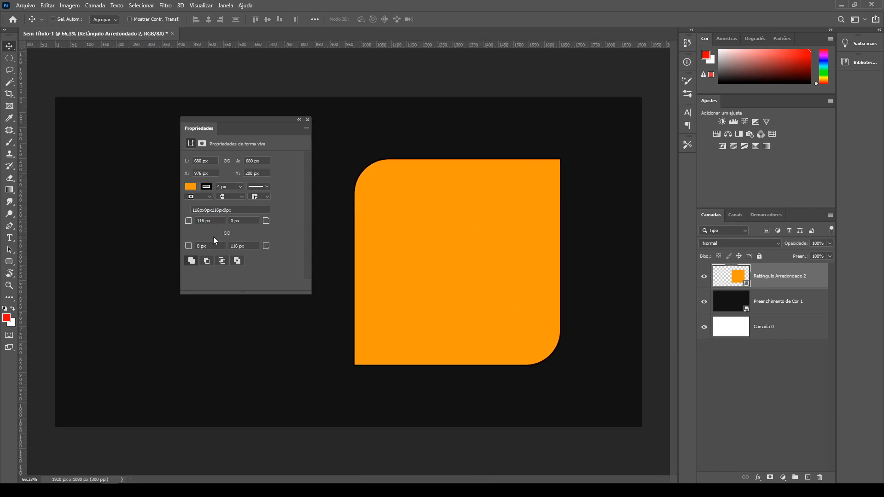
left_click_drag(190, 248, 472, 163)
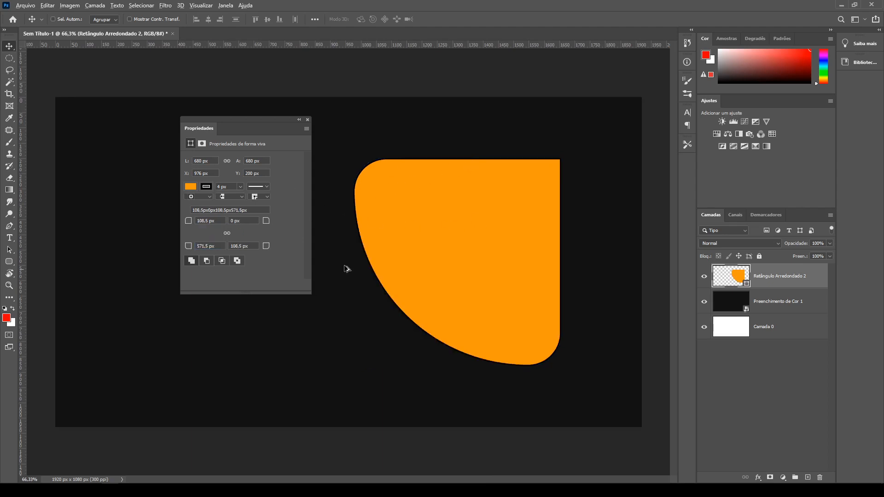
Step: Delete the Retângulo Arredondado 2 layer and switch to the Polygon tool
scroll(364, 265, "down", 1)
key("Delete")
right_click(9, 262)
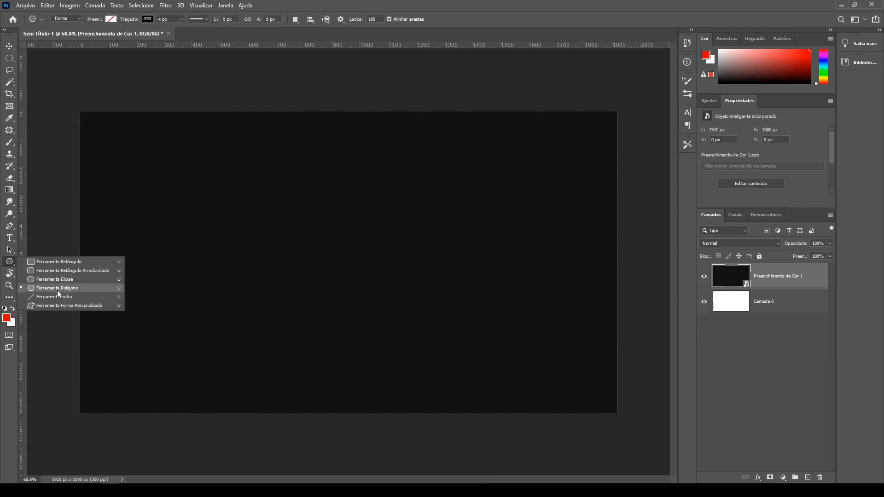
left_click(57, 290)
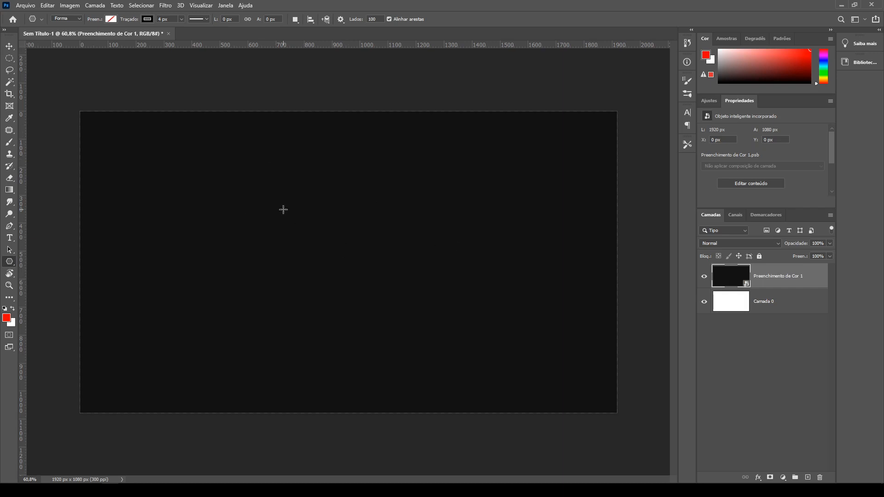
Step: Try drawing polygons with 100 and 30 sides, the latter about 371 px wide, in the canvas's upper-left area
left_click(376, 19)
left_click_drag(189, 177, 227, 215)
key("ctrl+z")
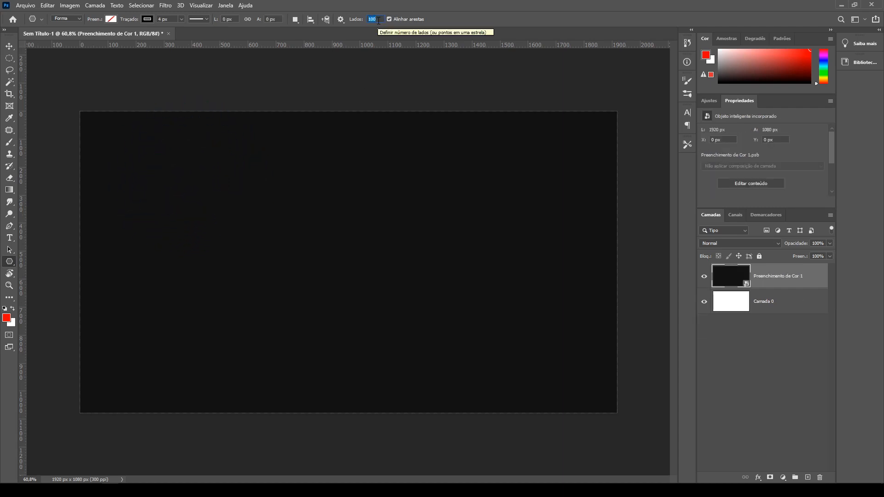
type("59")
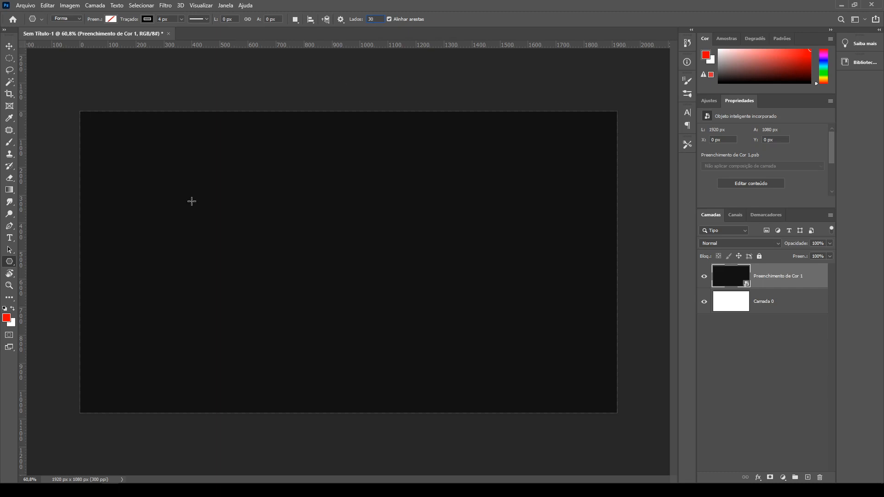
left_click_drag(187, 190, 226, 228)
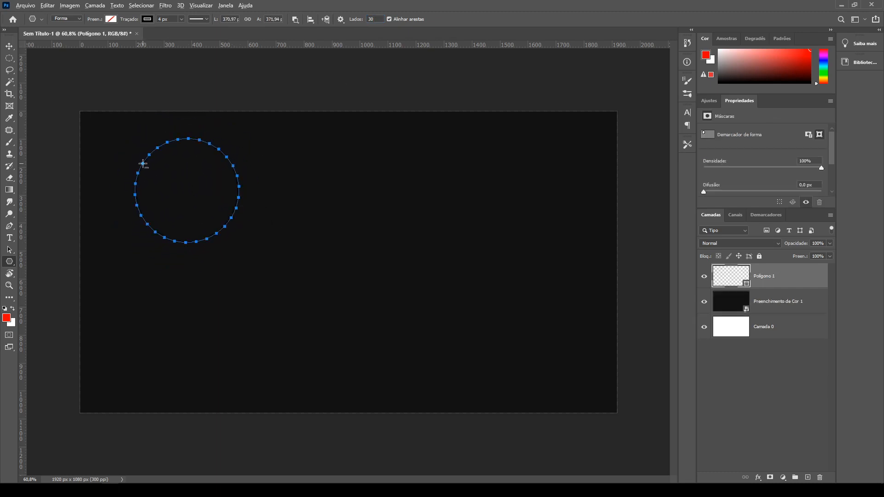
scroll(143, 164, "up", 5)
key("ctrl+z")
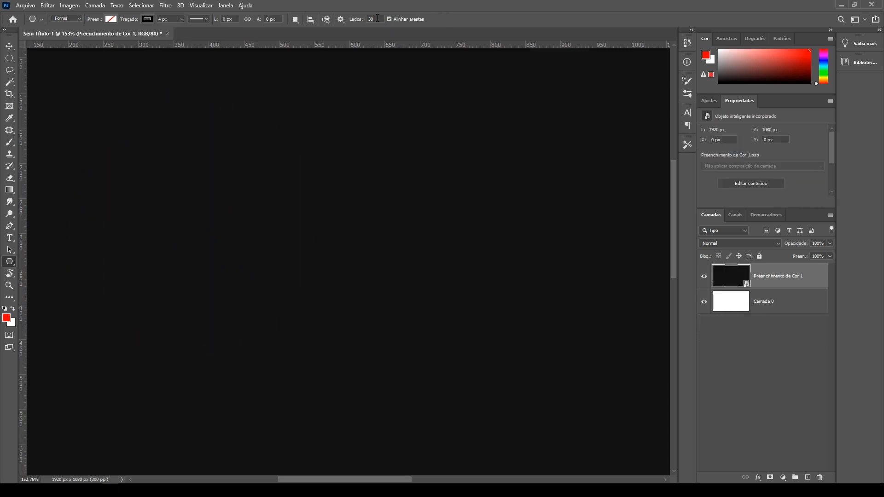
Step: Set the polygon sides to 9, draw a nonagon about 425 × 420 px and move it towards the canvas's centre
type("9")
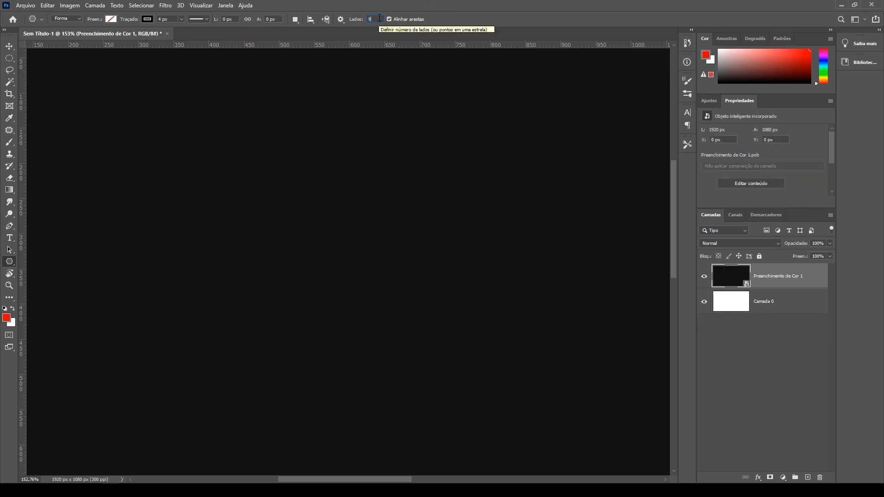
scroll(286, 183, "down", 2)
scroll(225, 207, "down", 3)
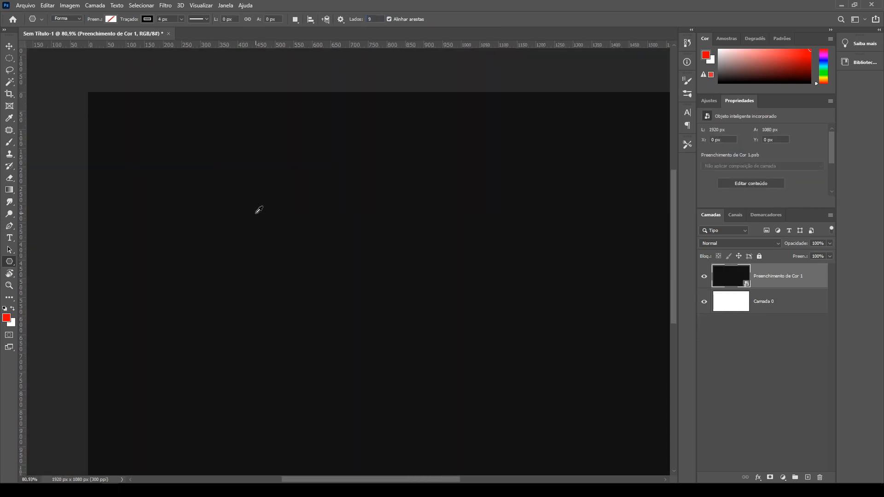
left_click_drag(192, 189, 238, 220)
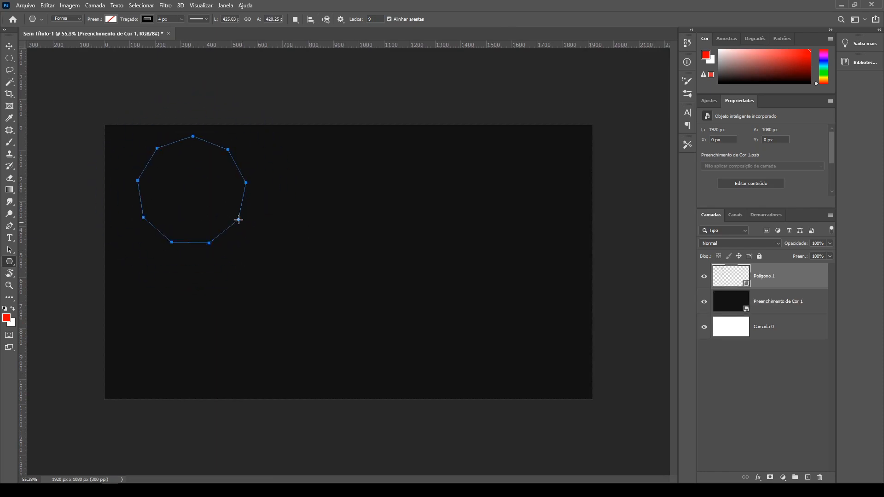
key("v")
left_click_drag(242, 185, 353, 238)
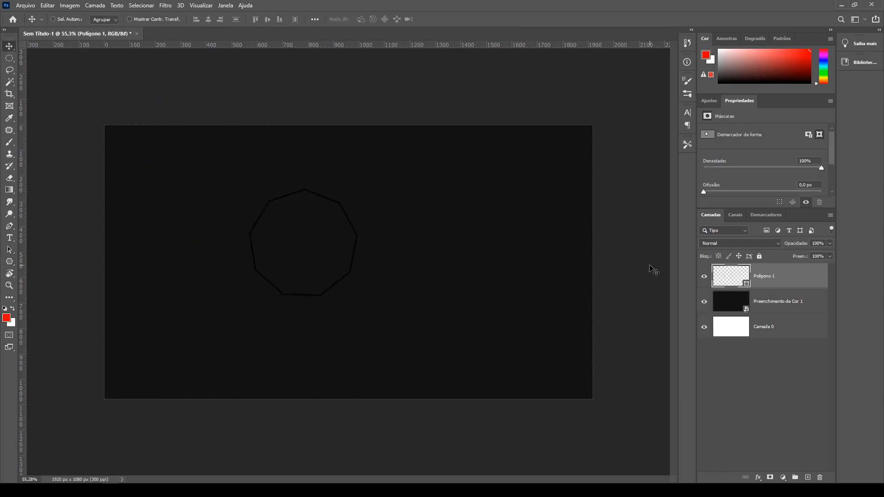
Step: Fill the nonagon with orange and move it to the canvas's left side
key("u")
left_click(111, 19)
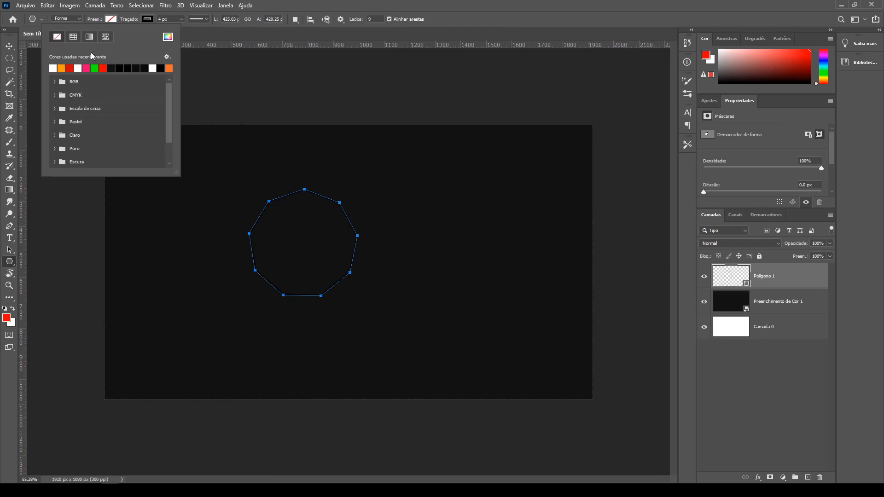
left_click(62, 68)
key("v")
scroll(328, 246, "up", 3)
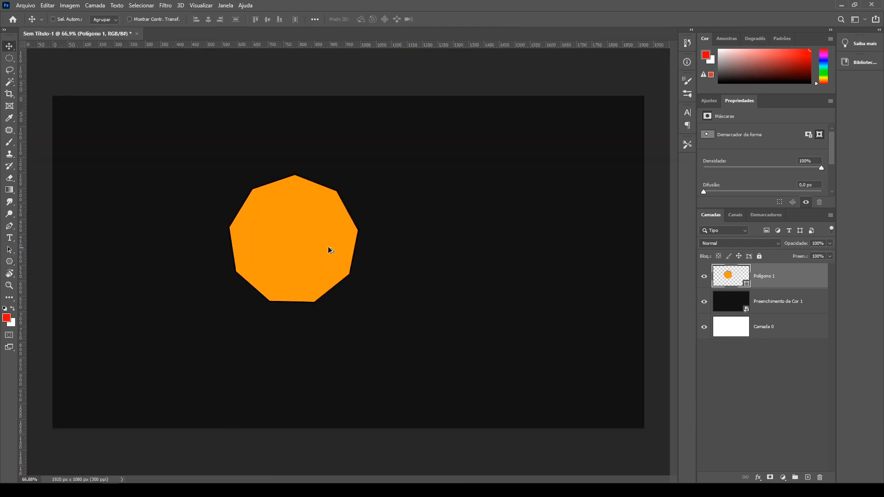
left_click_drag(277, 234, 148, 241)
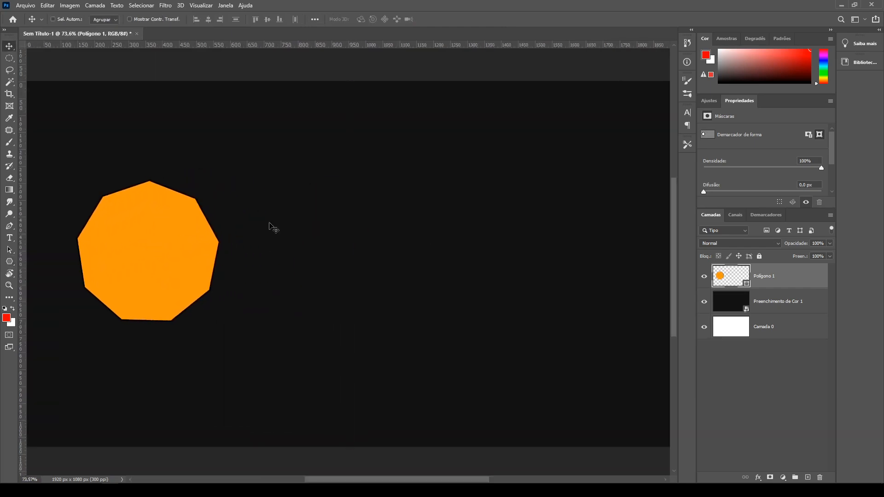
Step: Set the polygon sides to 3, draw an orange triangle about 450 × 390 px and place it beside the nonagon
scroll(265, 216, "down", 3)
scroll(265, 217, "up", 2)
left_click(10, 261)
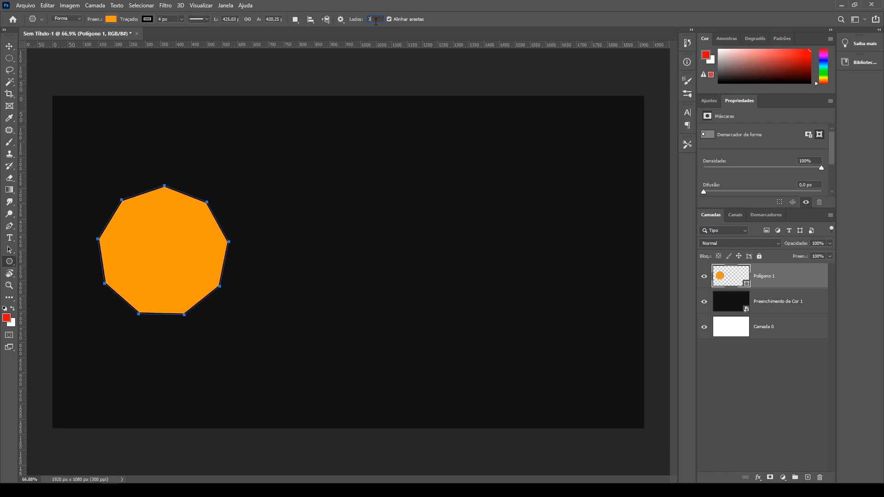
left_click_drag(295, 171, 318, 246)
key("v")
left_click_drag(306, 169, 330, 241)
Step: Enable the Star option for polygons and try drawing a three-sided star in the empty area beside the triangle
key("u")
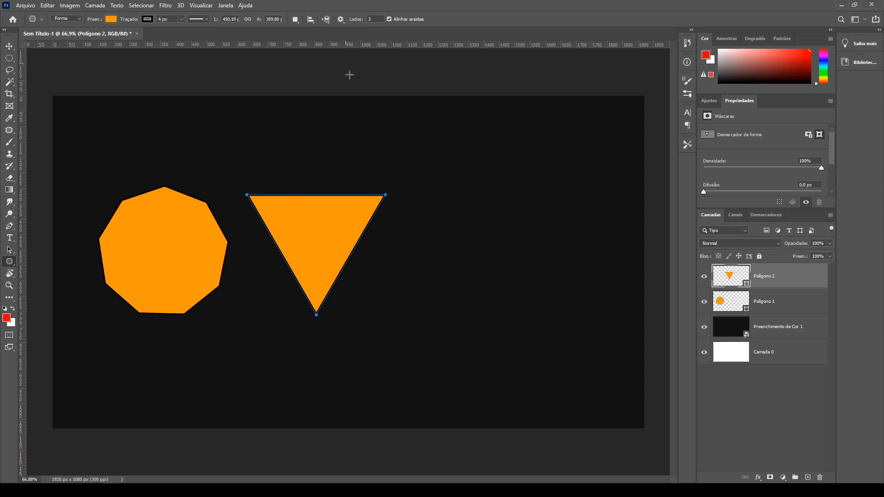
left_click(340, 20)
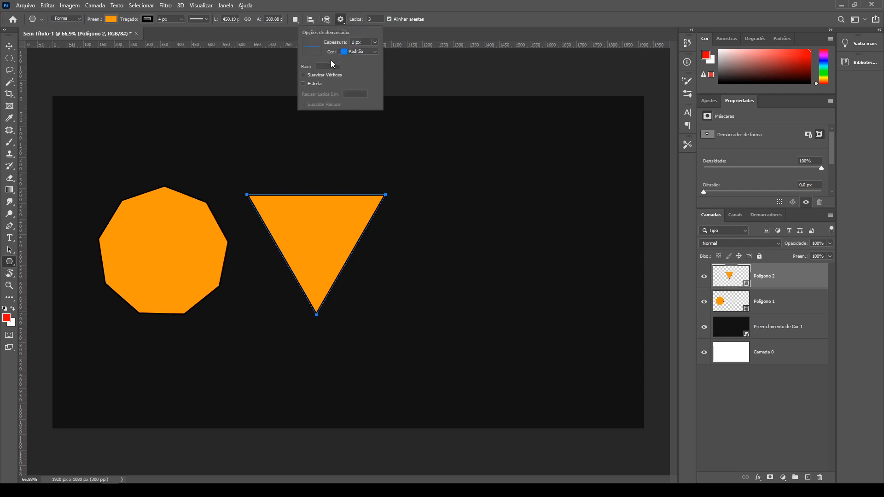
left_click(312, 85)
left_click_drag(467, 286, 539, 247)
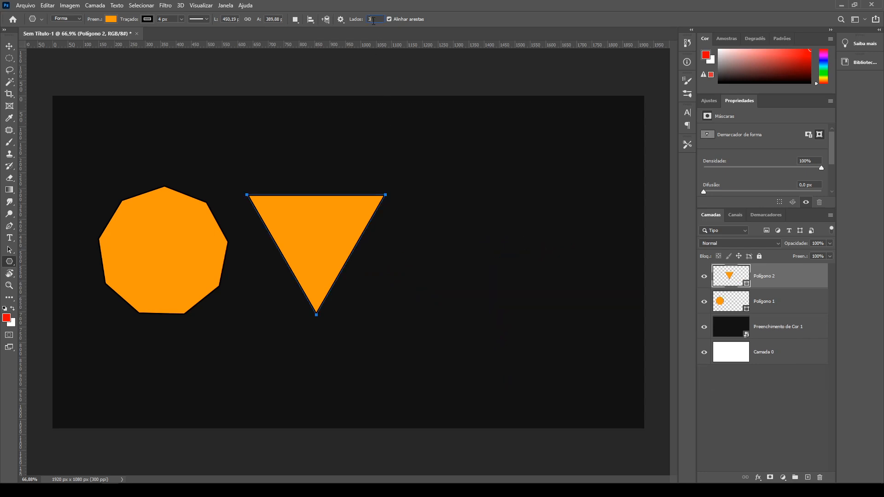
Step: Set the sides to 9, draw a nine-pointed star about 498 px wide and position it beside the triangle
type("9")
left_click_drag(451, 194, 503, 274)
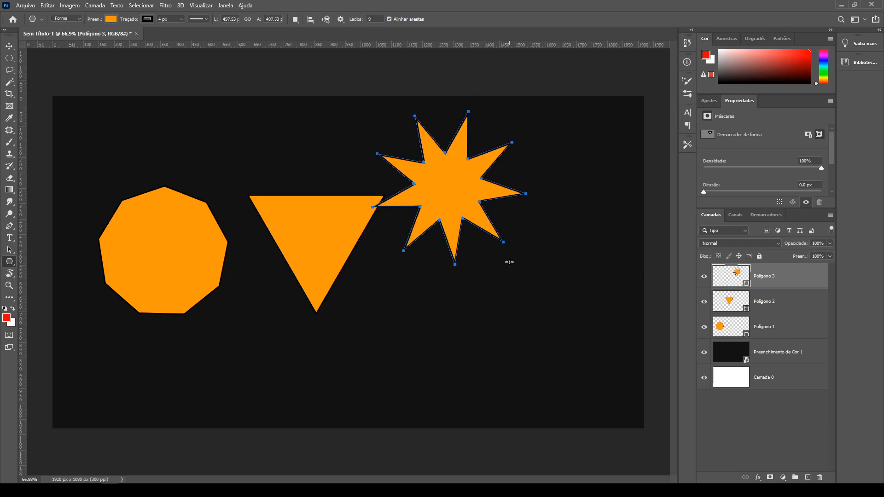
key("v")
left_click_drag(494, 215, 507, 253)
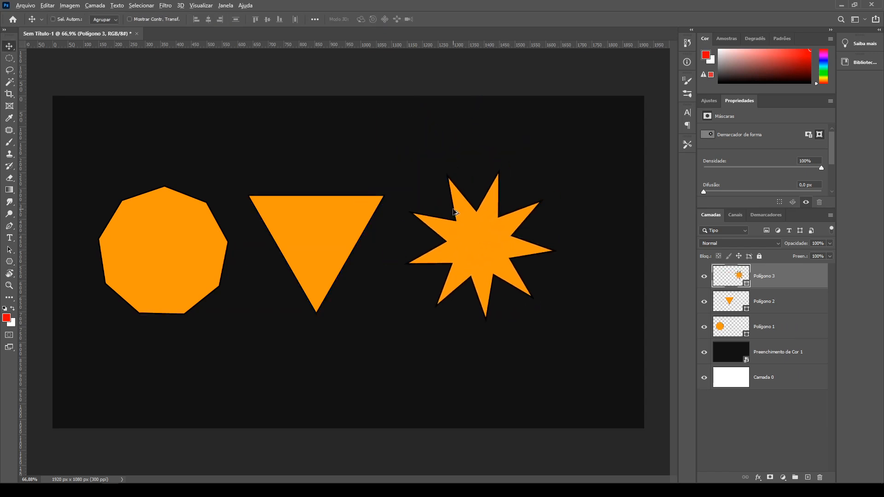
key("ctrl+minus")
scroll(441, 234, "up", 2)
left_click_drag(459, 234, 439, 245)
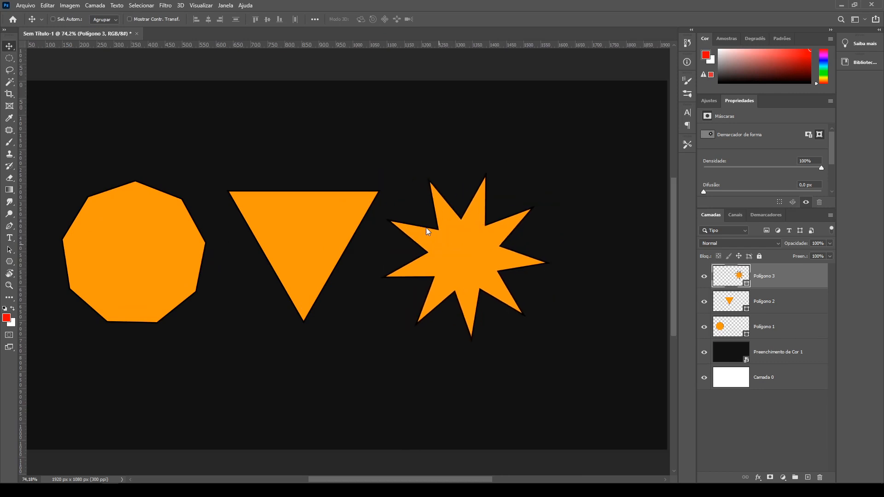
Step: Try drawing a nearly horizontal line above the shapes with the Line tool
left_click(10, 262)
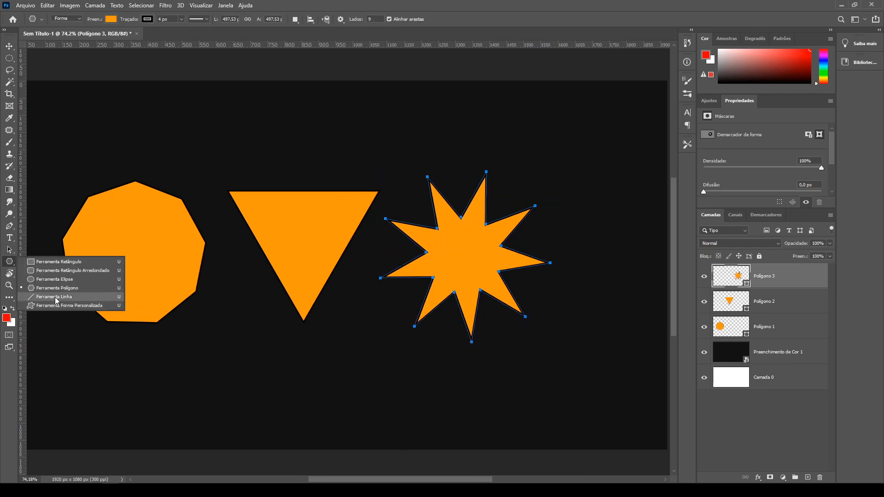
left_click(59, 297)
left_click_drag(156, 132, 402, 127)
key("ctrl+z")
Step: Draw the three-masted sailing ship from the Barcos custom shapes, about 299 × 179 px, above the nonagon and triangle
left_click(9, 262)
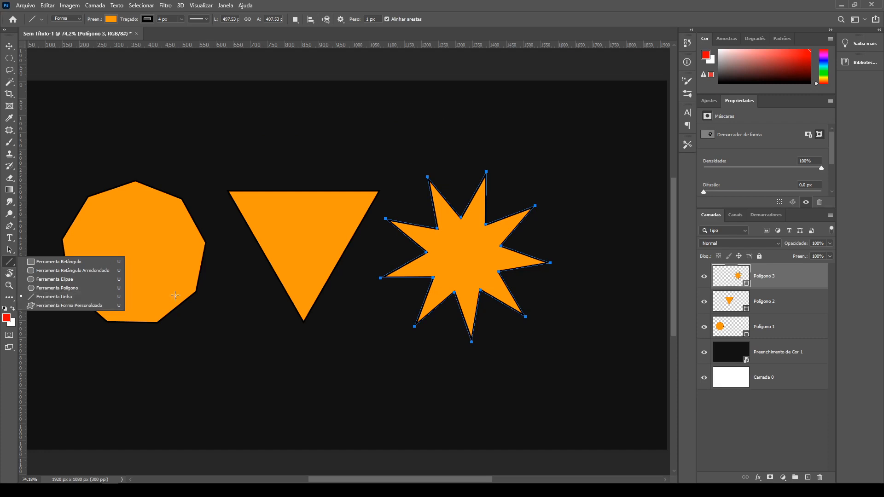
left_click(72, 306)
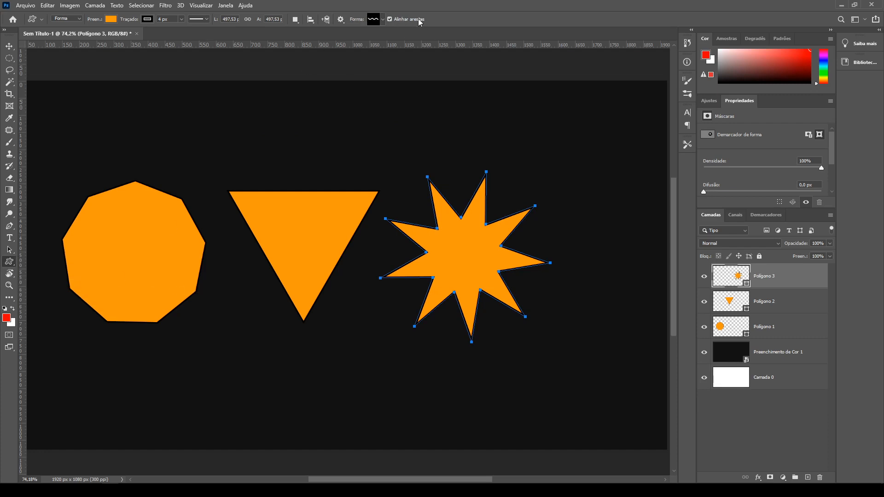
left_click(383, 19)
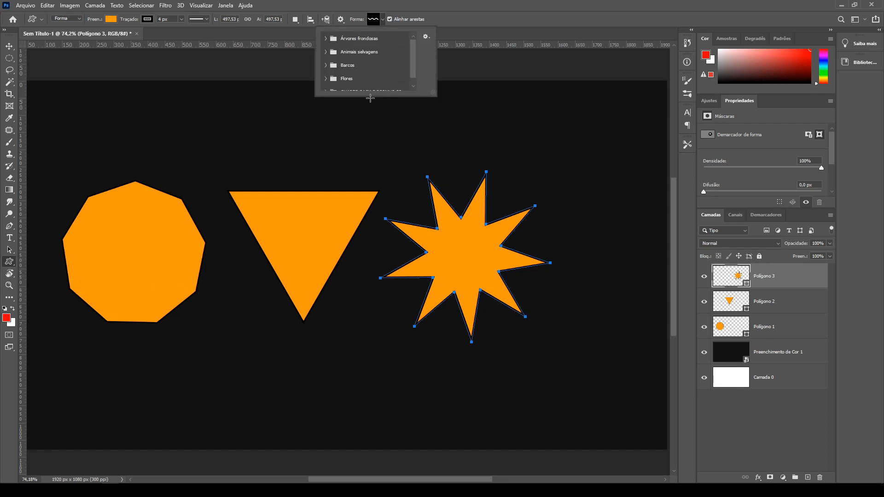
scroll(357, 62, "down", 1)
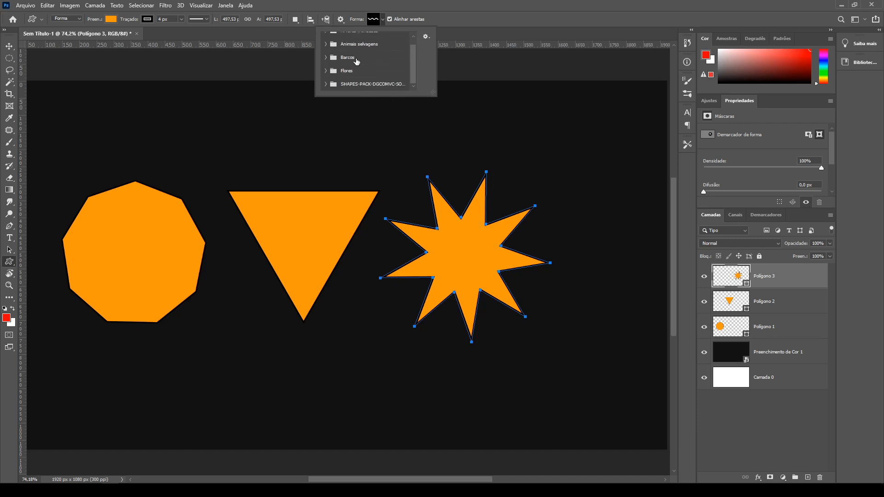
left_click(327, 57)
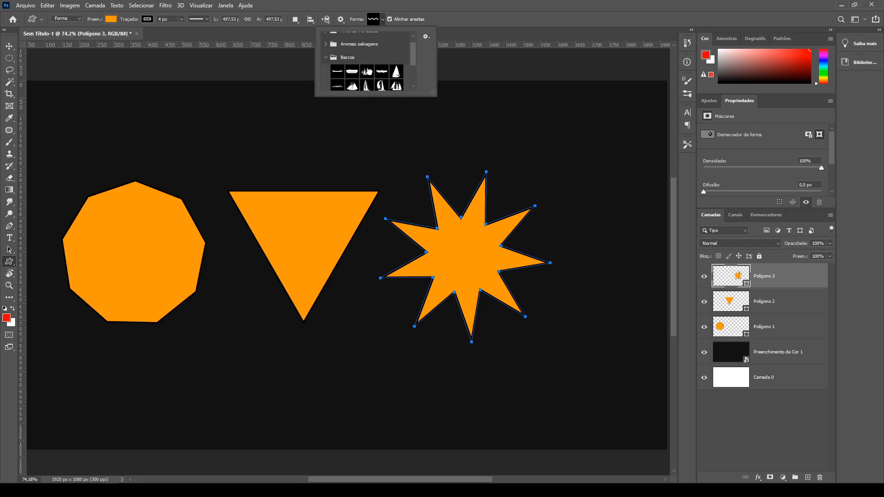
left_click(367, 72)
left_click_drag(200, 109, 300, 167)
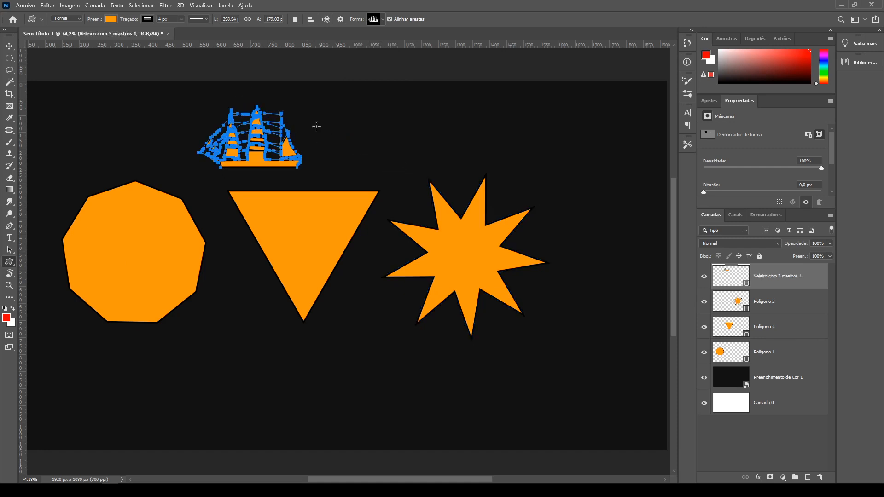
key("v")
scroll(256, 121, "up", 3)
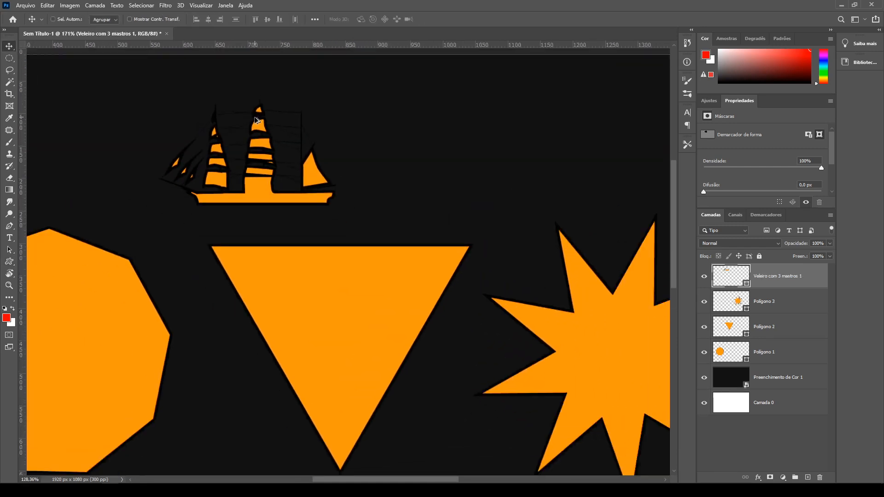
Step: Remove the stroke from the sailing ship shape, leaving only its orange fill
key("u")
left_click(146, 20)
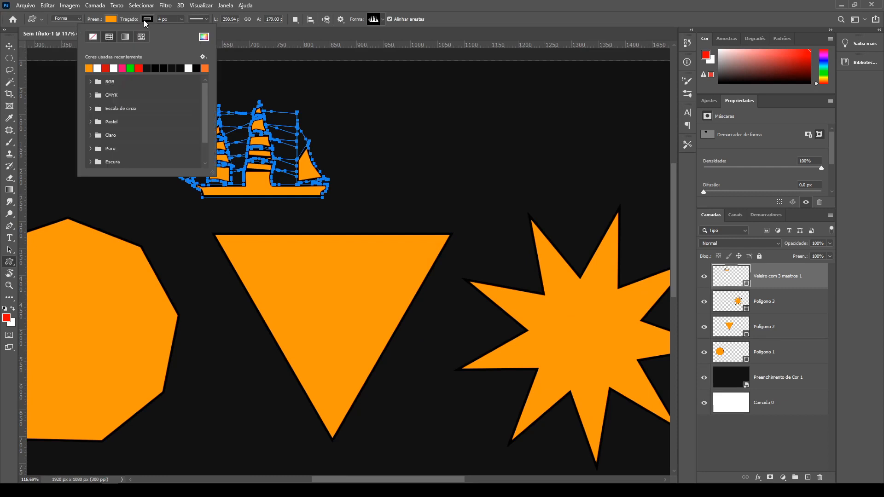
left_click(95, 38)
left_click(444, 56)
key("v")
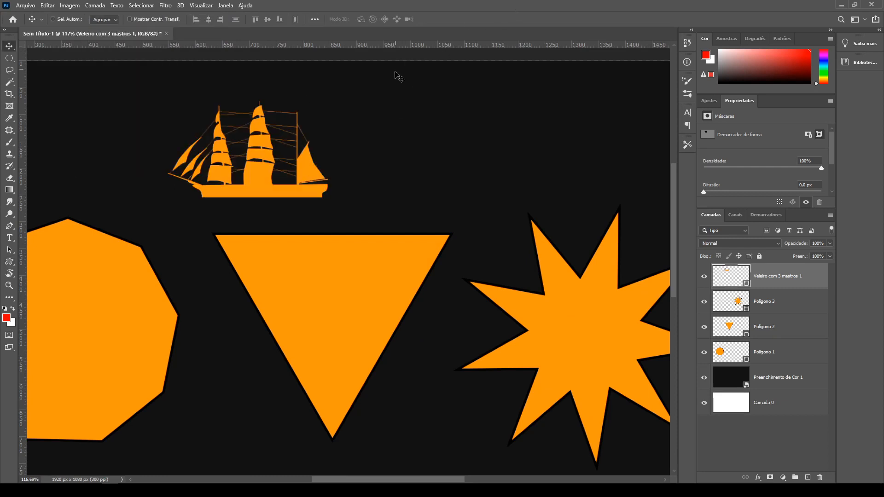
Step: Draw the thin X custom shape from the SHAPES-PACK-DGCOMVC folder in the empty area below the triangle, on the ship's layer
scroll(382, 147, "down", 4)
key("u")
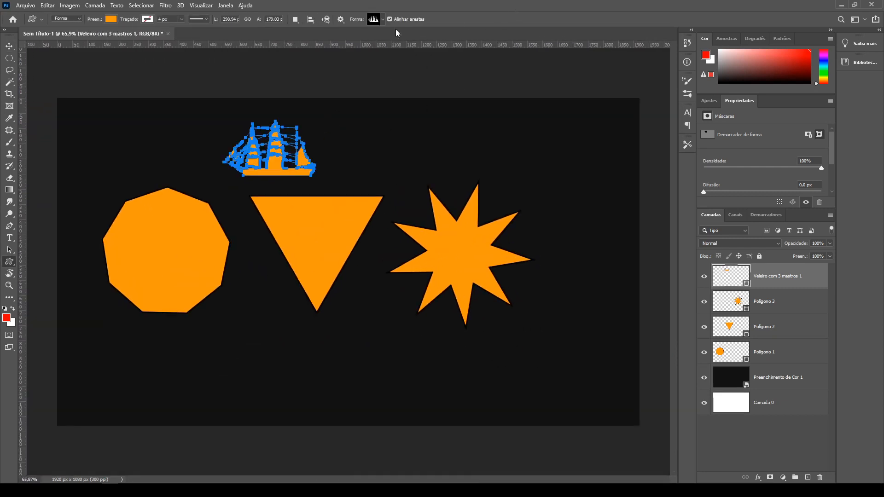
left_click(382, 22)
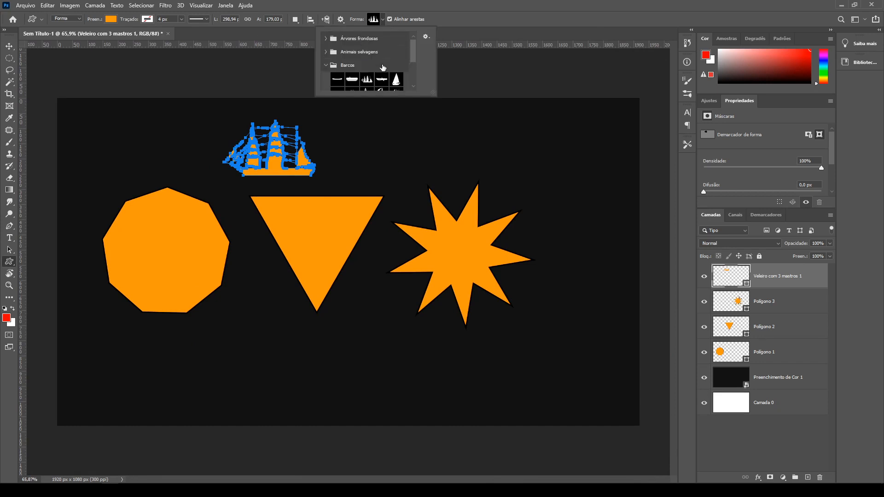
scroll(380, 56, "down", 3)
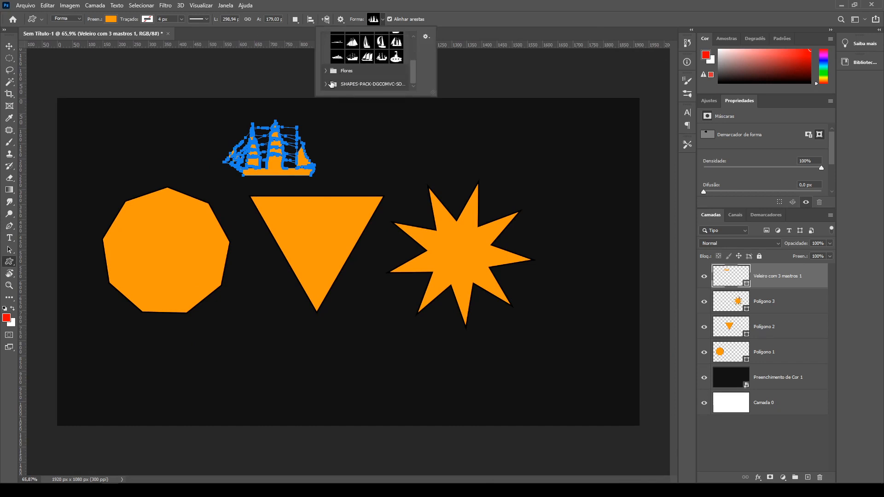
left_click(326, 83)
scroll(368, 65, "down", 3)
scroll(391, 63, "up", 3)
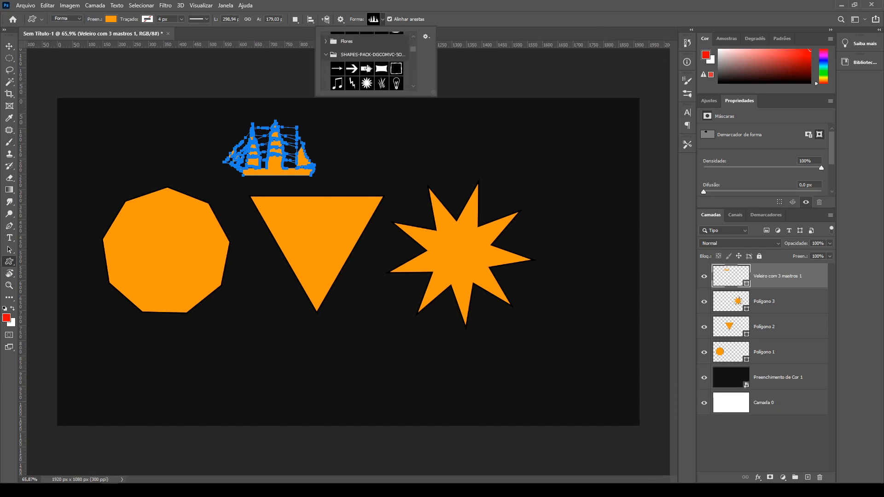
scroll(392, 64, "down", 10)
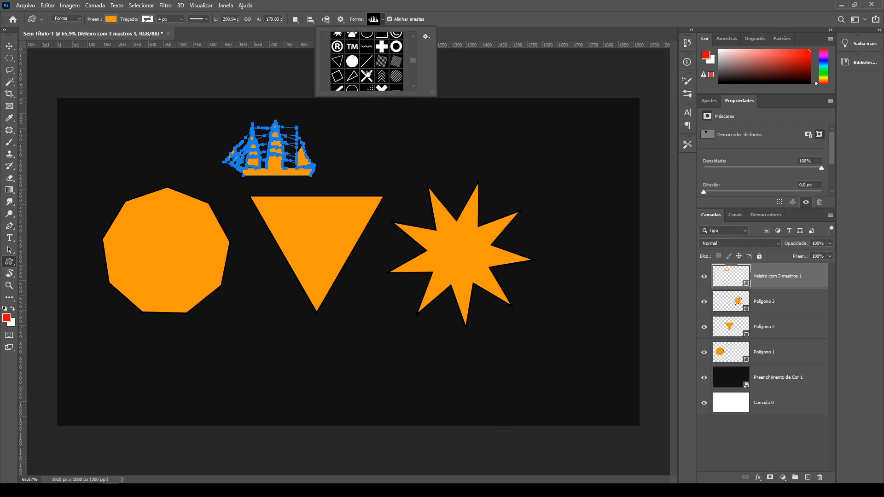
left_click(368, 46)
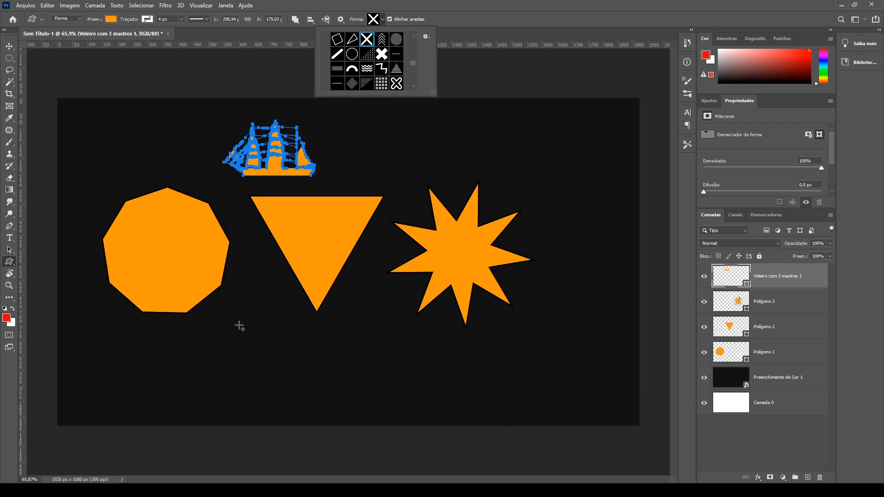
left_click_drag(237, 325, 302, 378)
key("v")
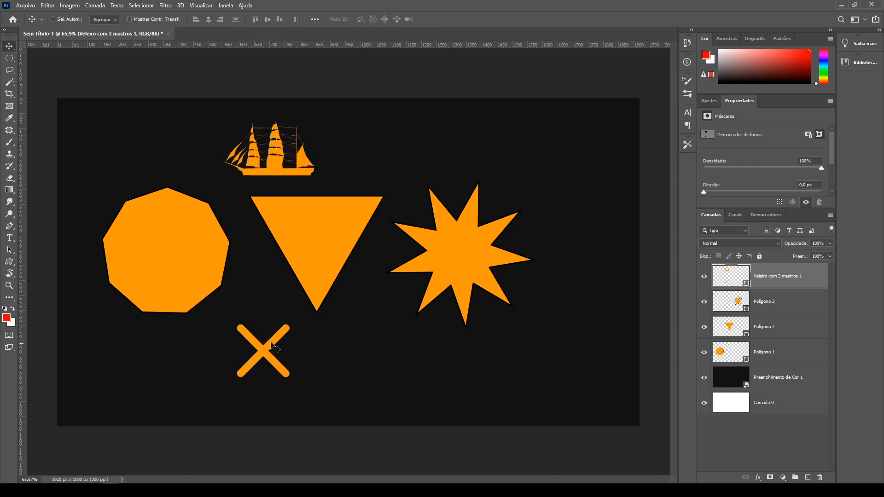
Step: Try to move the X shape up to the area between the ship and the star
left_click_drag(275, 337, 400, 159)
key("ctrl+z")
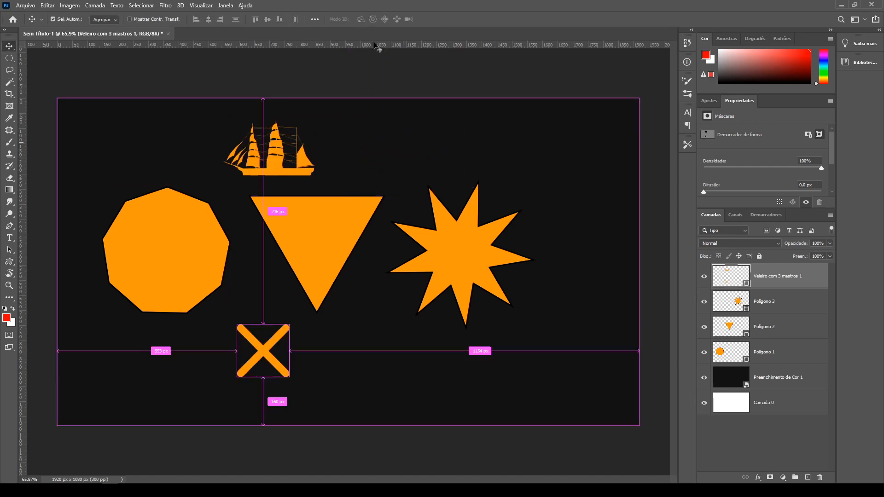
left_click(9, 263)
right_click(9, 264)
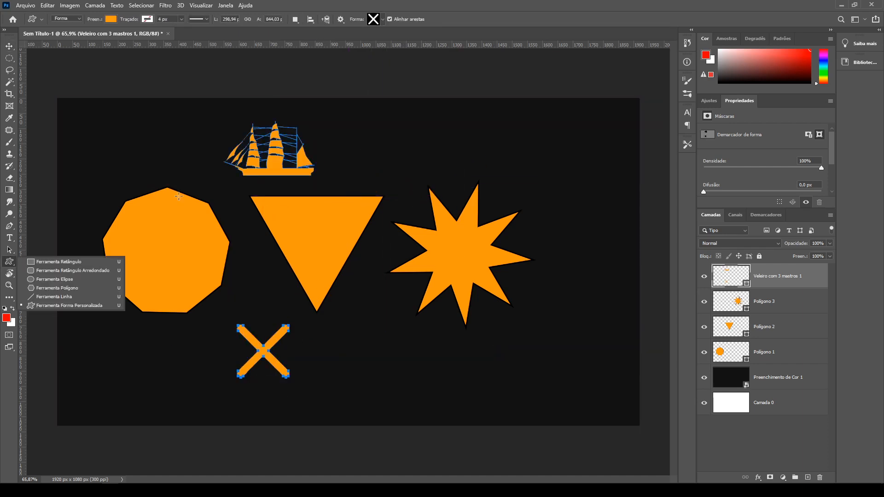
Step: Draw the noughts-and-crosses custom shape, about 216 × 218 px, in the canvas's upper-right corner above the star
left_click(383, 20)
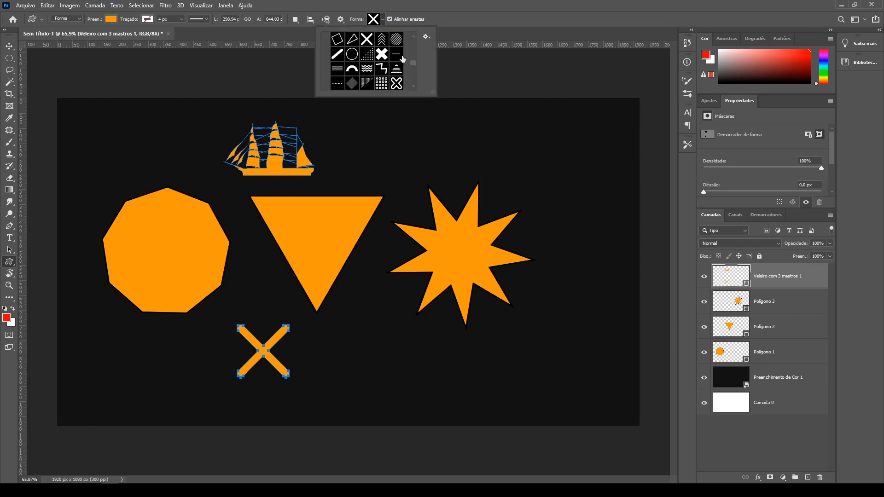
left_click(426, 37)
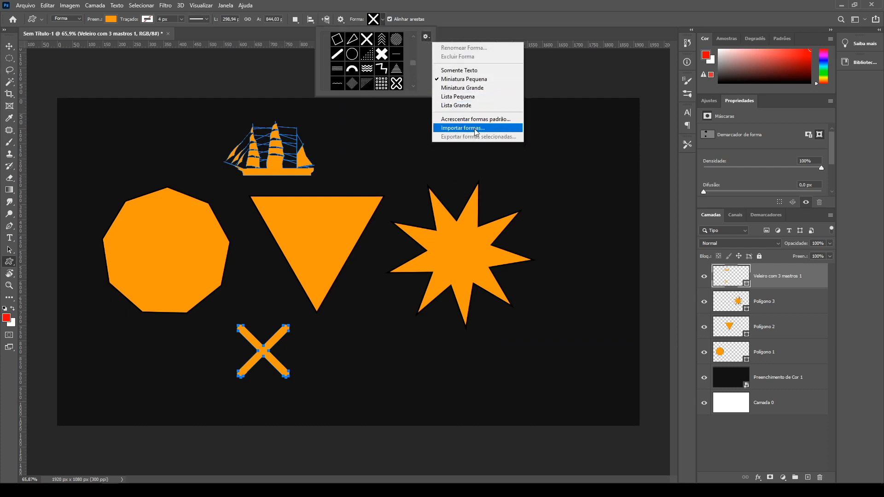
left_click(381, 85)
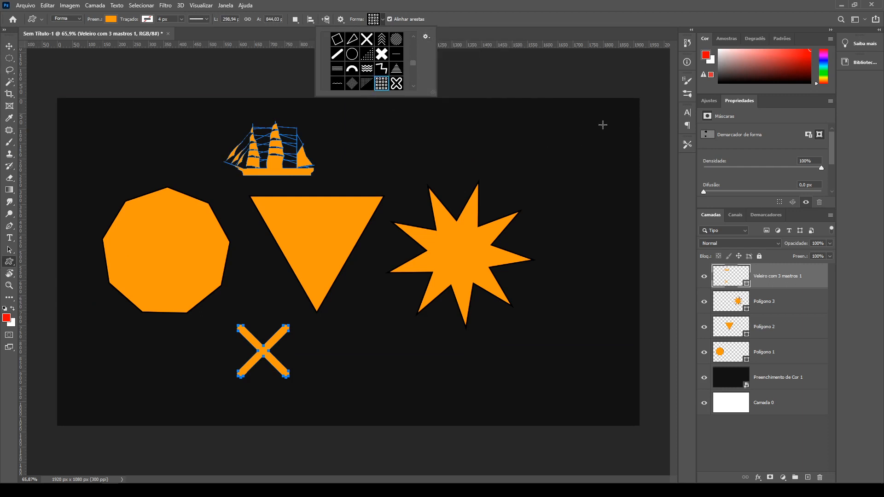
left_click_drag(604, 121, 515, 187)
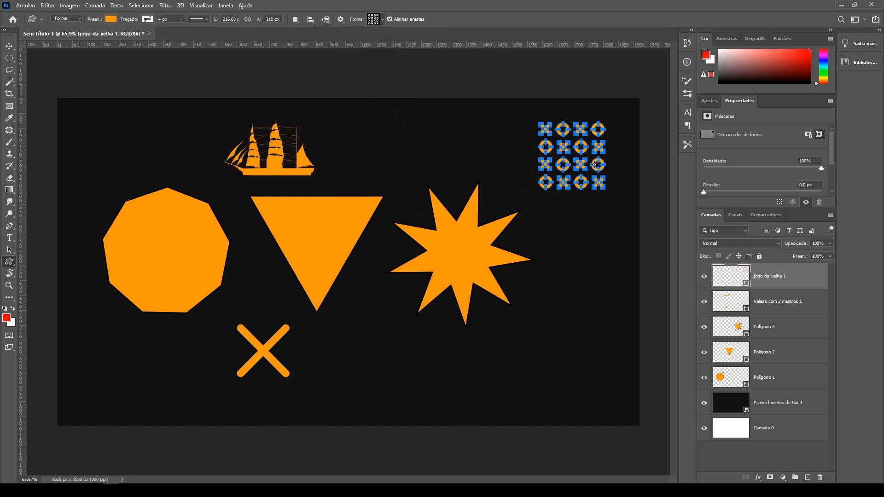
key("v")
scroll(604, 112, "up", 3)
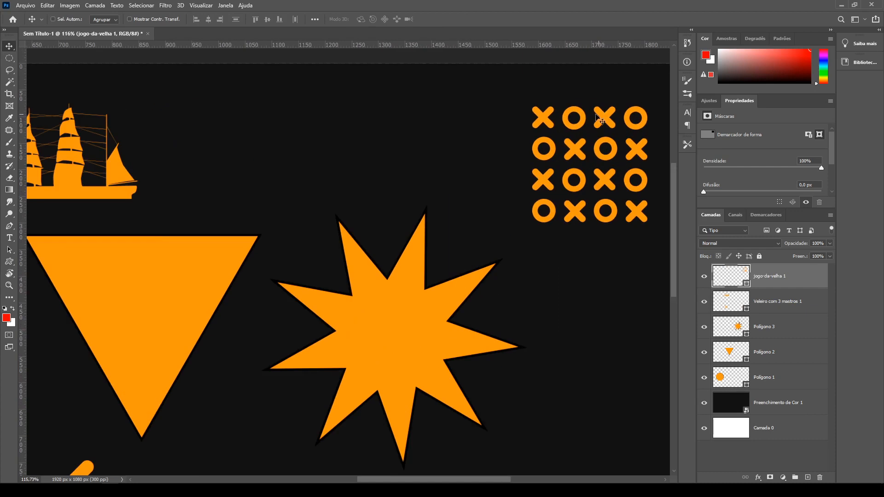
key("ctrl+0")
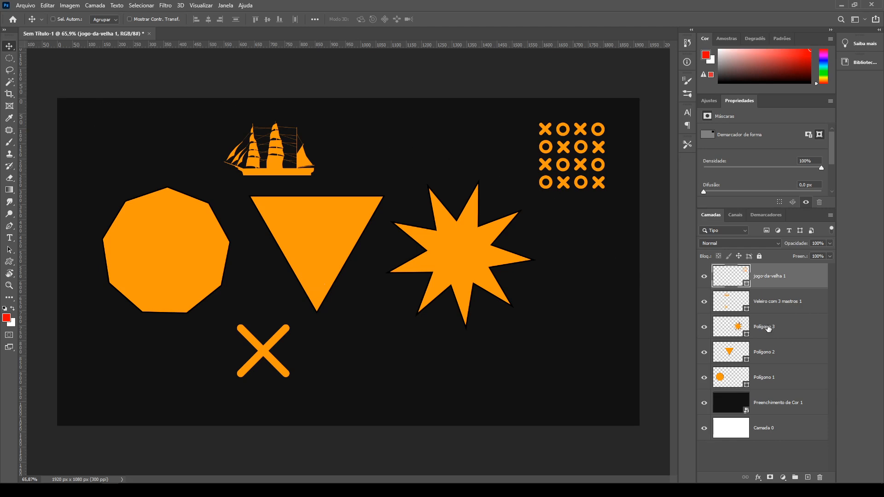
Step: Hide all shape layers except the nine-pointed star and move the star to the middle of the canvas
left_click(721, 327)
left_click(705, 276)
left_click(704, 301)
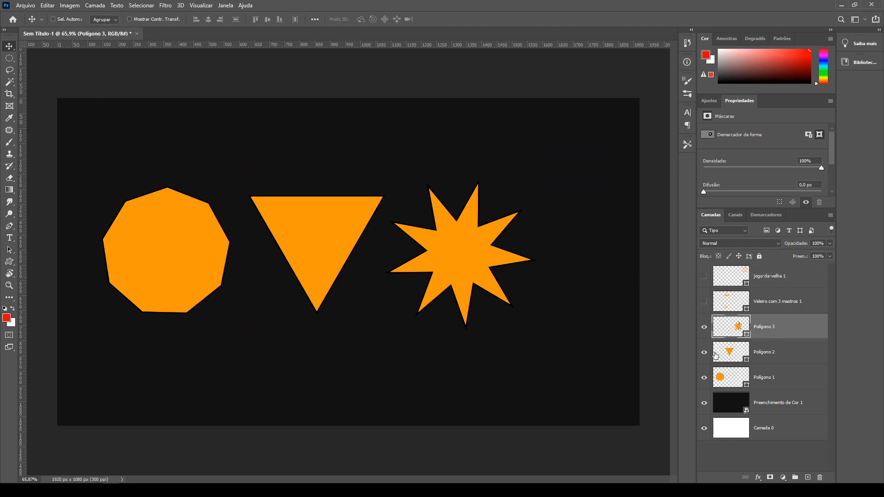
left_click(704, 352)
left_click(704, 378)
left_click_drag(468, 269, 357, 276)
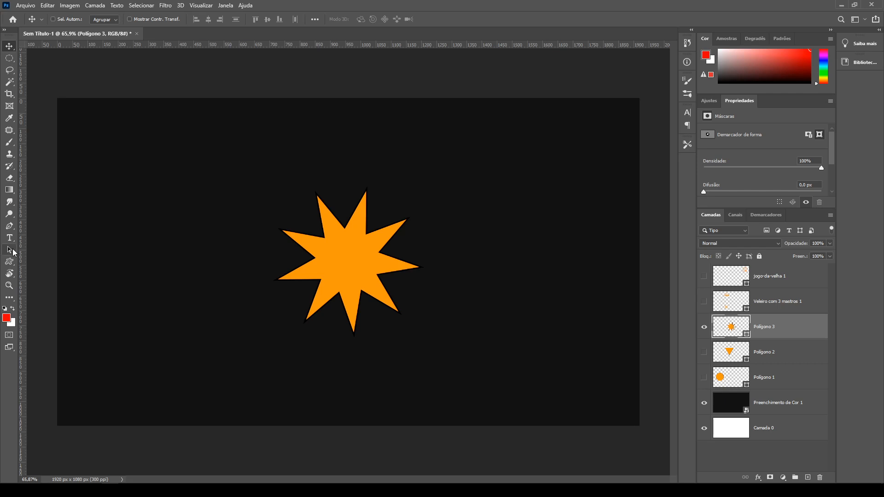
Step: Select the star's whole path with the Path Selection tool
left_click(14, 252)
left_click(51, 259)
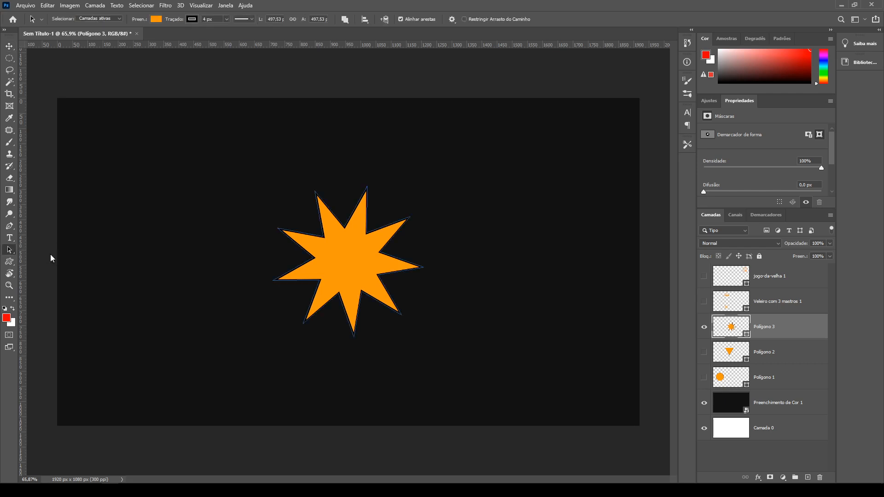
left_click(9, 250)
left_click(69, 249)
left_click_drag(484, 152, 252, 331)
Step: Stretch the star's top, upper-left, bottom and lower-right tips outward into long spikes with the Direct Selection tool
left_click(9, 251)
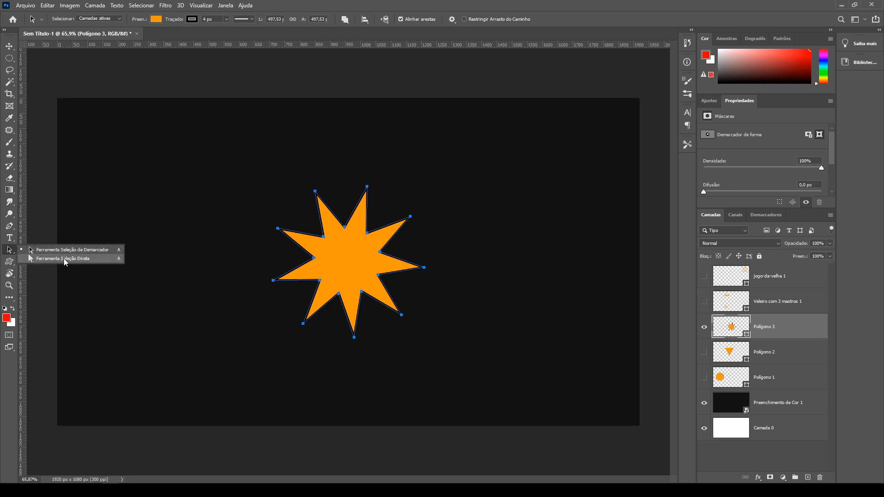
left_click(64, 258)
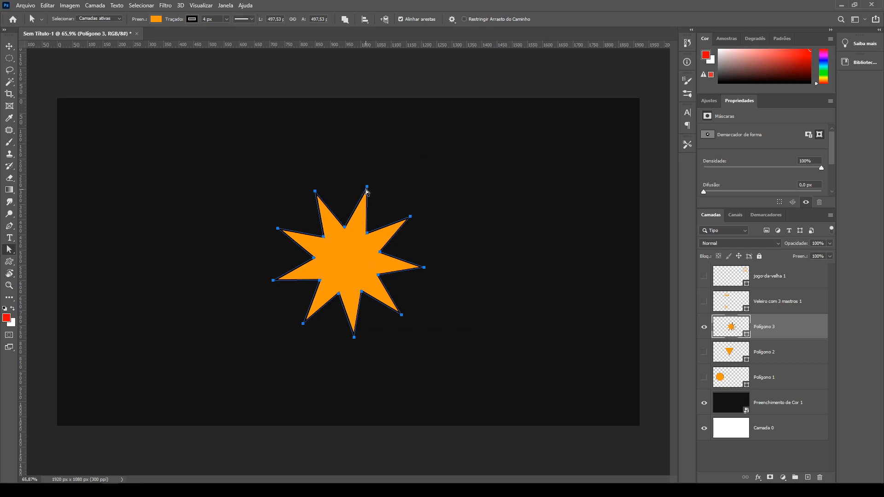
left_click_drag(367, 187, 400, 110)
key("ctrl+z")
left_click(377, 201)
left_click(364, 203)
left_click_drag(277, 228, 157, 205)
left_click_drag(354, 337, 352, 402)
left_click_drag(402, 315, 461, 344)
left_click_drag(271, 278, 202, 313)
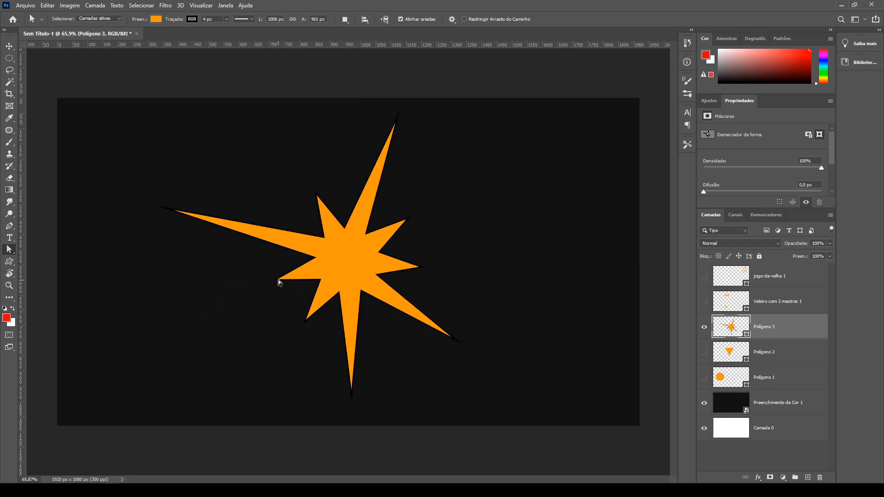
left_click(275, 281)
left_click(250, 276)
Step: Select the anchor points at the star's inner corners, leaving the outer tips unselected
scroll(345, 239, "up", 2)
scroll(347, 240, "down", 2)
scroll(371, 235, "up", 4)
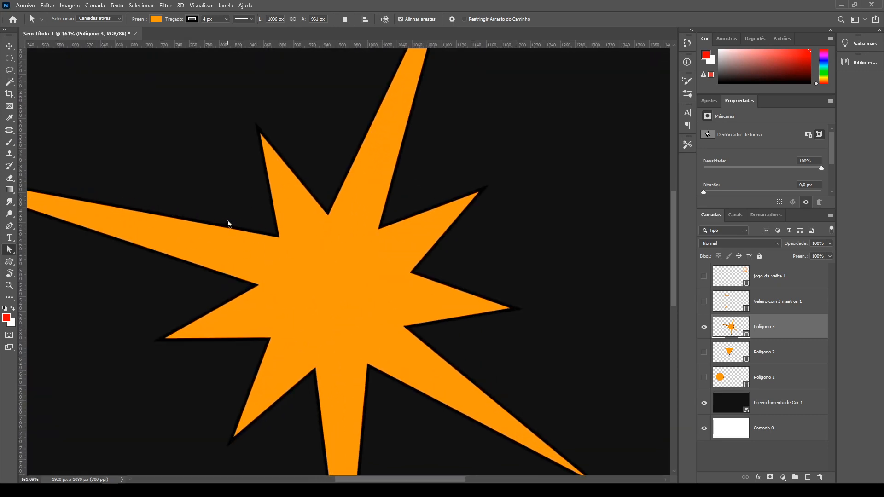
left_click_drag(227, 221, 288, 301)
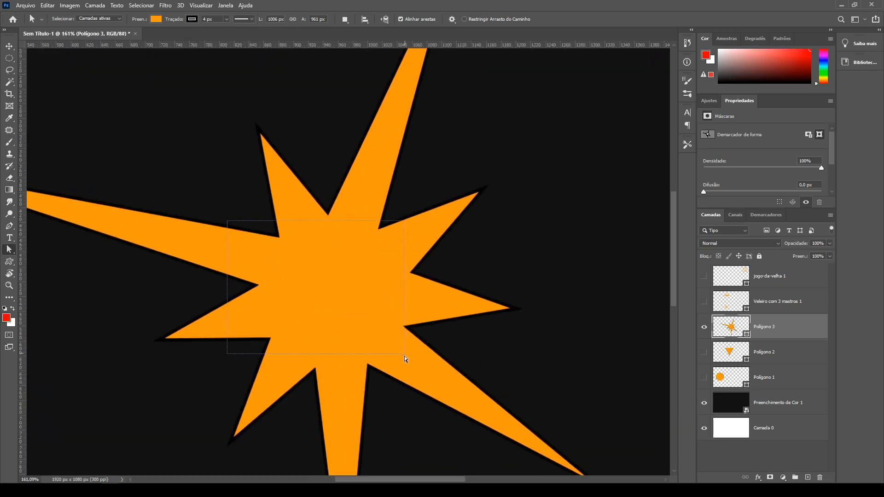
left_click_drag(405, 356, 447, 364)
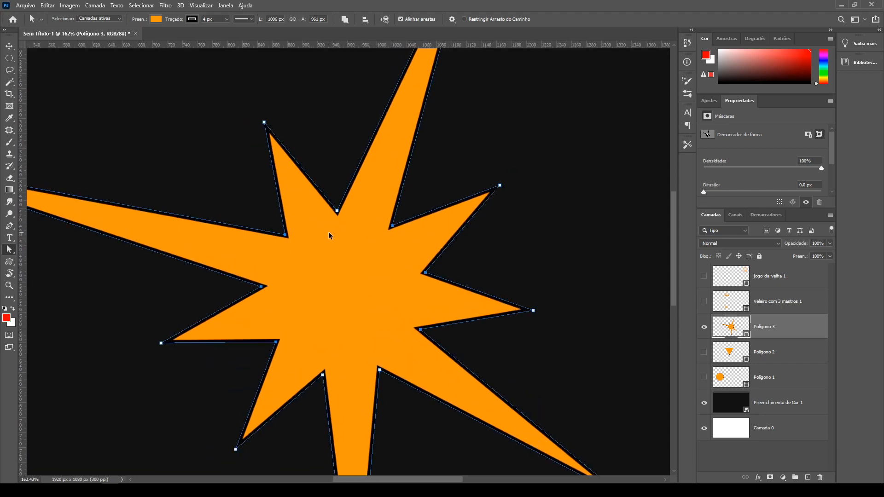
scroll(328, 232, "up", 3)
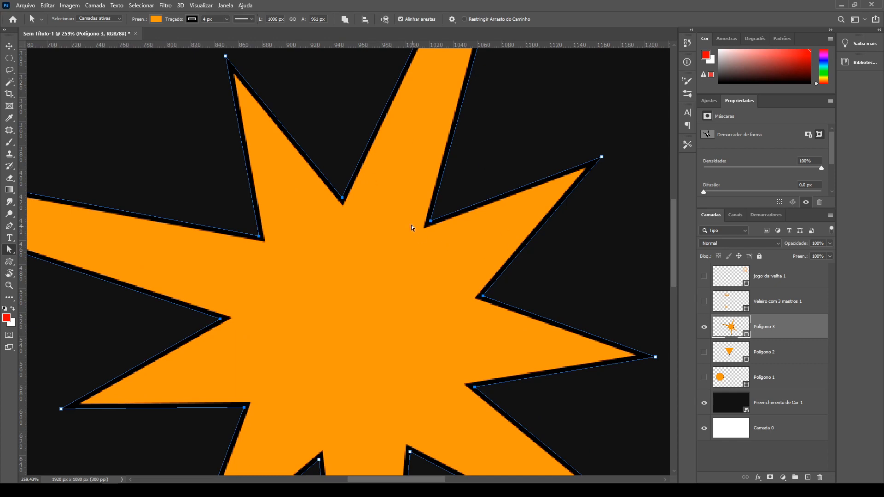
scroll(453, 294, "down", 2)
scroll(469, 290, "up", 1)
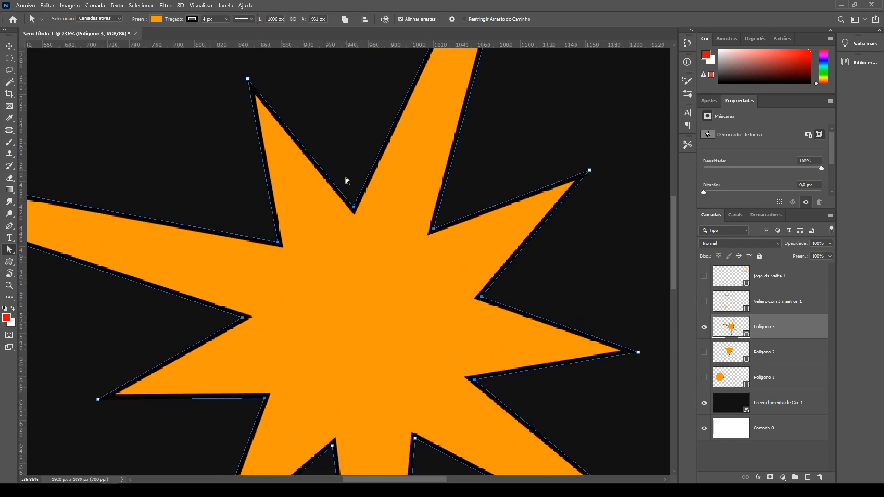
left_click_drag(347, 176, 365, 194)
left_click_drag(494, 386, 469, 375)
Step: Move the selected inner anchor points together toward the top of the canvas to distort the star, and deselect the path
scroll(384, 351, "down", 6)
left_click_drag(339, 342, 195, 203)
left_click_drag(278, 227, 539, 240)
scroll(346, 297, "down", 1)
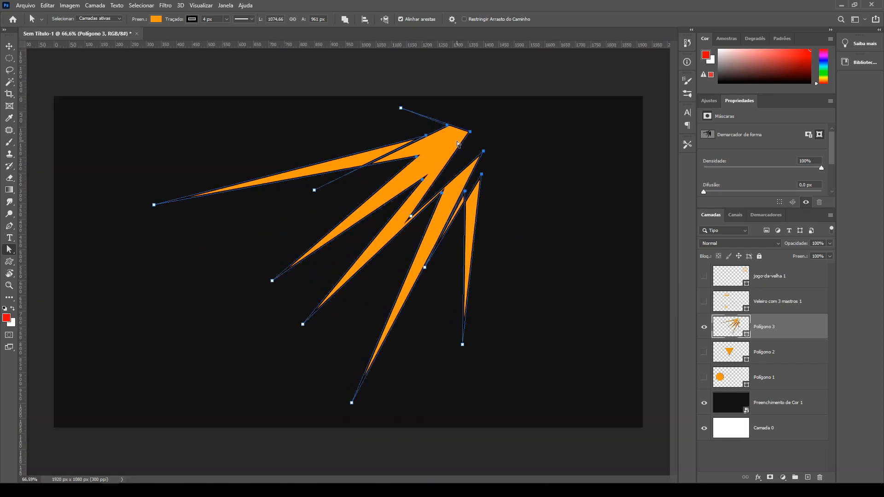
left_click_drag(468, 133, 302, 128)
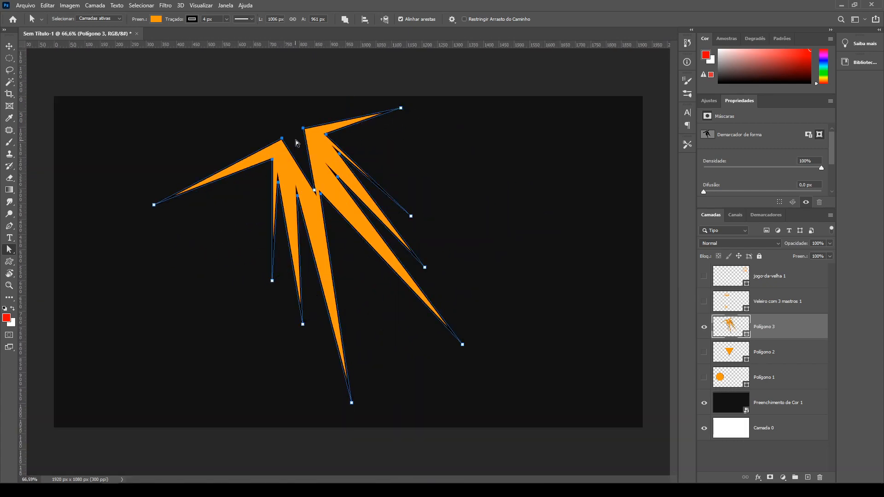
left_click(501, 171)
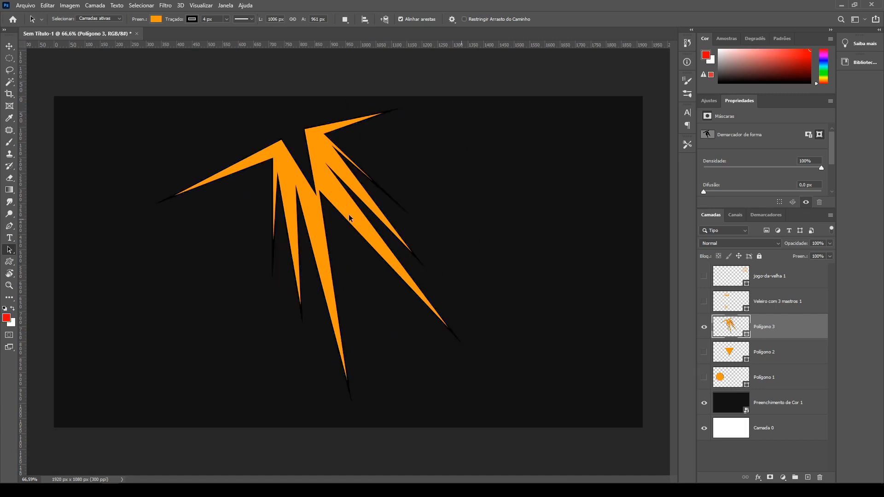
Step: Change the distorted star's stroke to the blue-to-magenta linear gradient preset after trying a solid green stroke
scroll(348, 261, "down", 5)
scroll(348, 261, "up", 4)
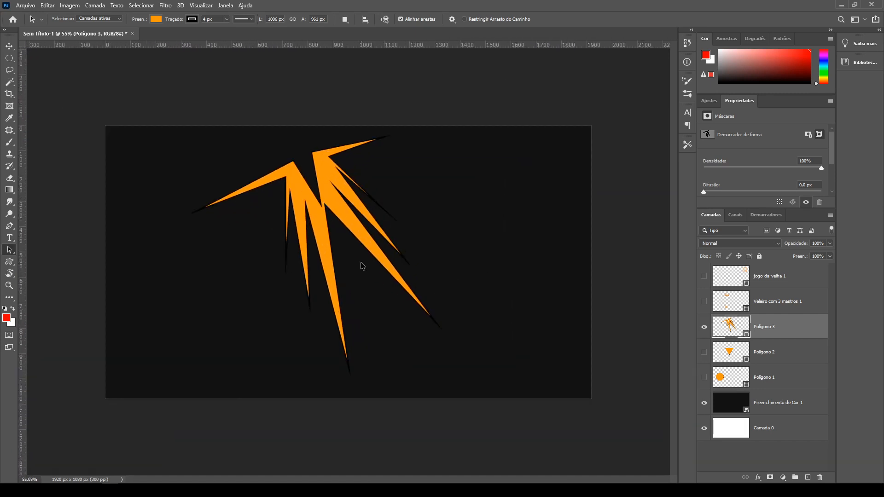
left_click(192, 19)
left_click(183, 68)
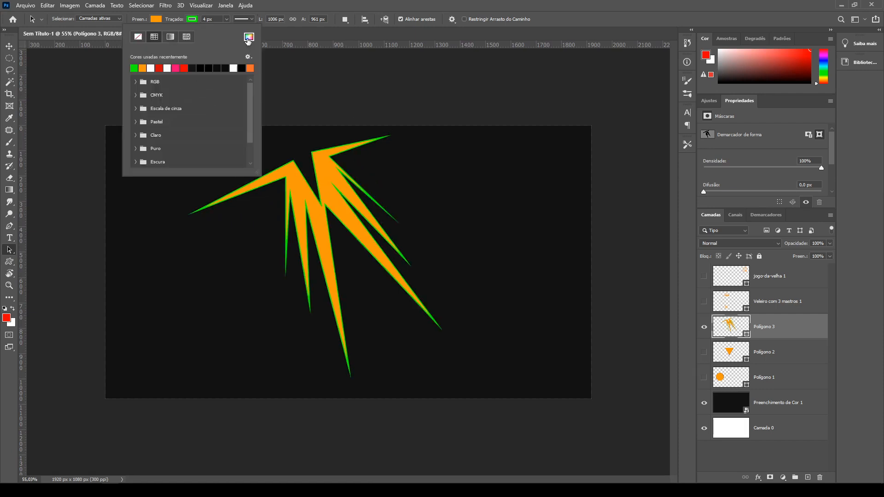
left_click(170, 37)
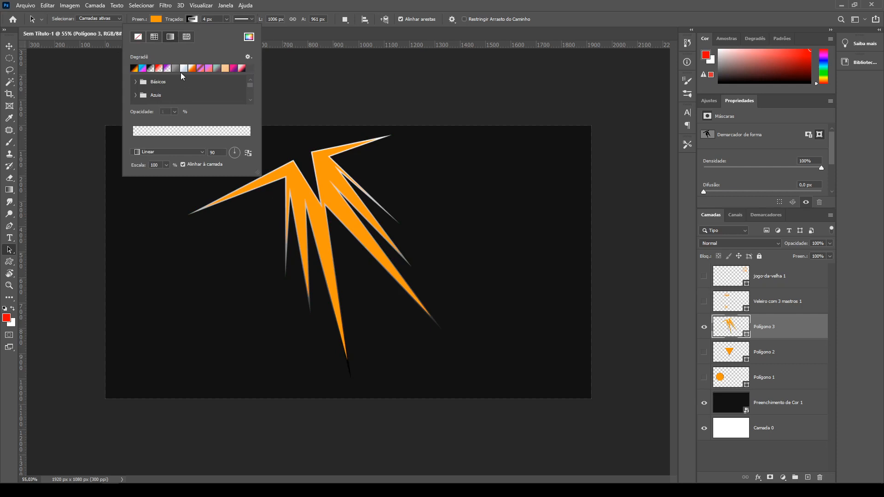
left_click(142, 68)
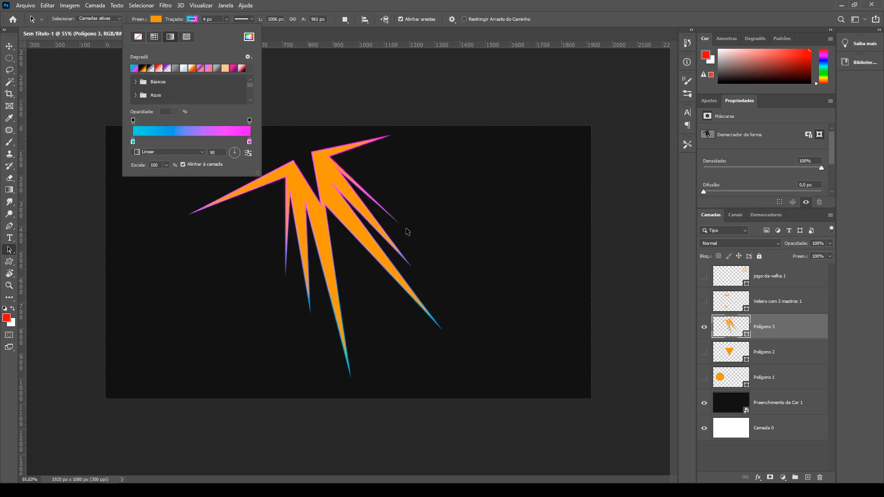
left_click(562, 19)
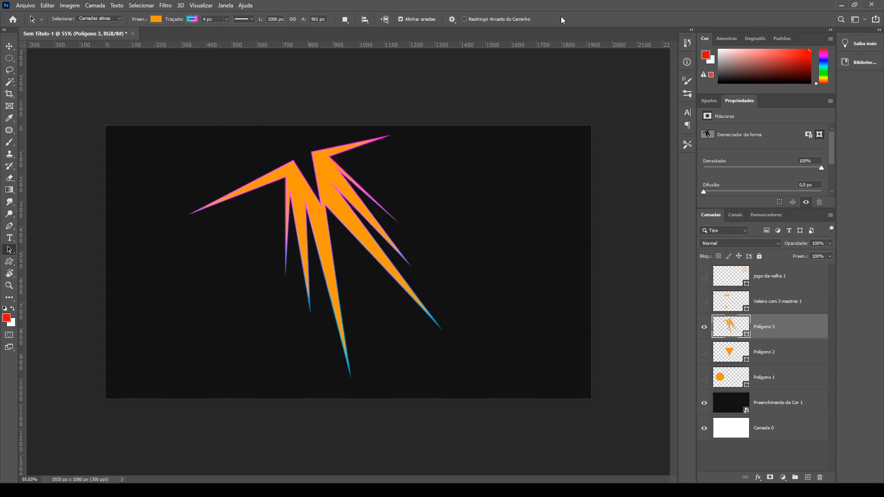